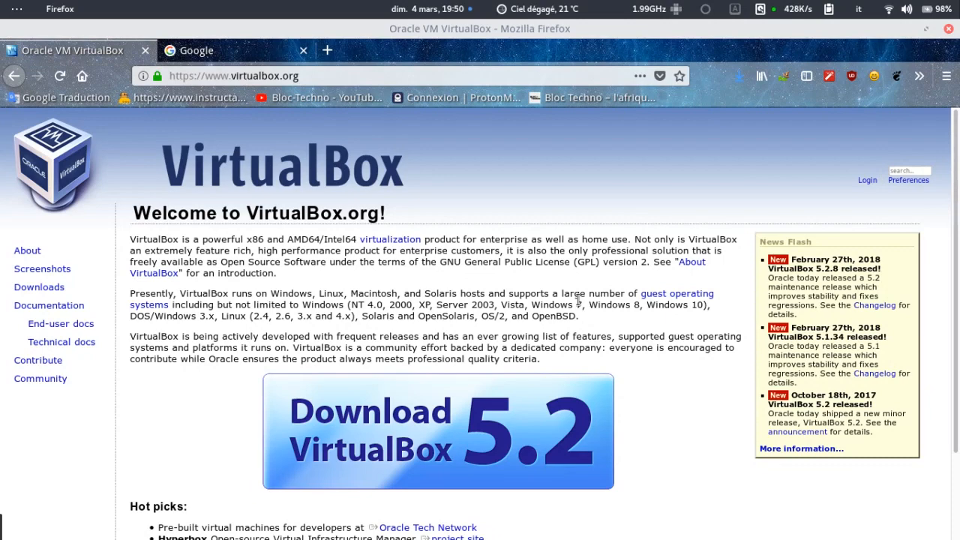
Scroll the VirtualBox.org welcome page down to the Download VirtualBox 5.2 banner.
{"action": "scroll", "coordinate": [578, 300], "scroll_direction": "down", "scroll_amount": 2}
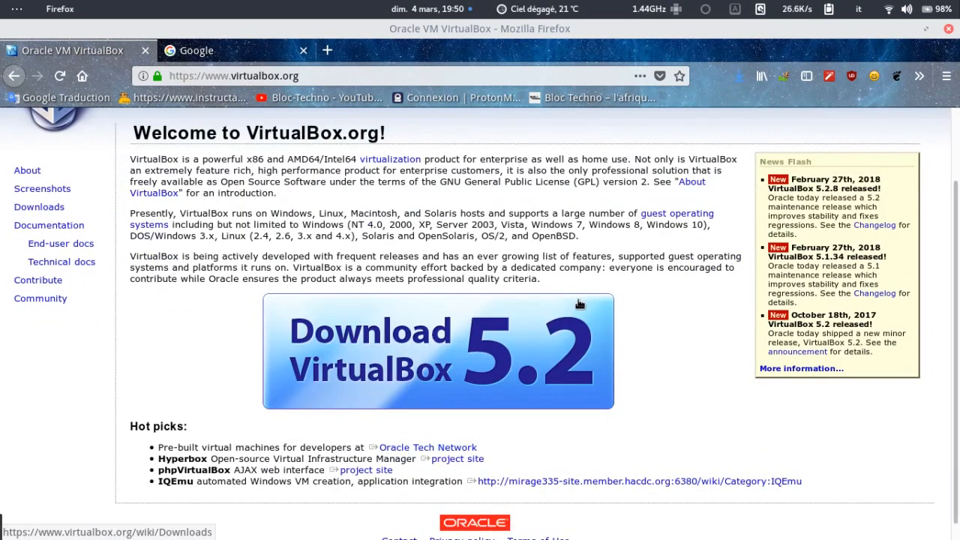
Save the VirtualBox-5.2.8-121009-Win.exe installer from the downloads page's Windows hosts link.
{"action": "left_click", "coordinate": [564, 321]}
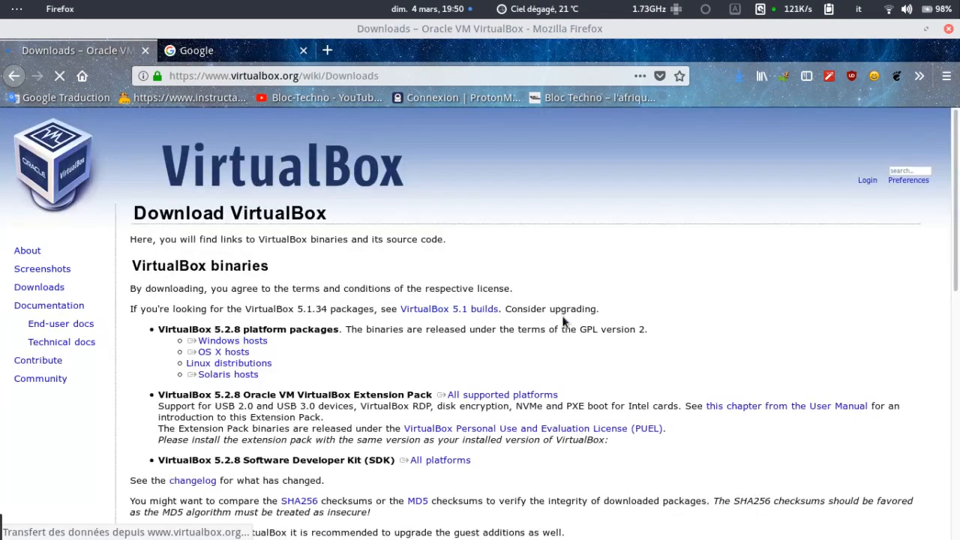
{"action": "scroll", "coordinate": [564, 321], "scroll_direction": "down", "scroll_amount": 2}
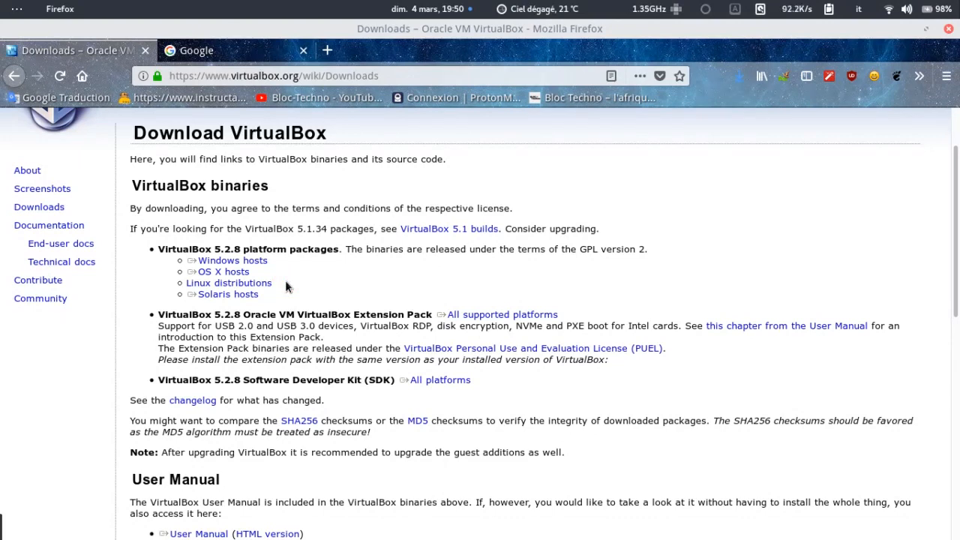
{"action": "left_click", "coordinate": [232, 260]}
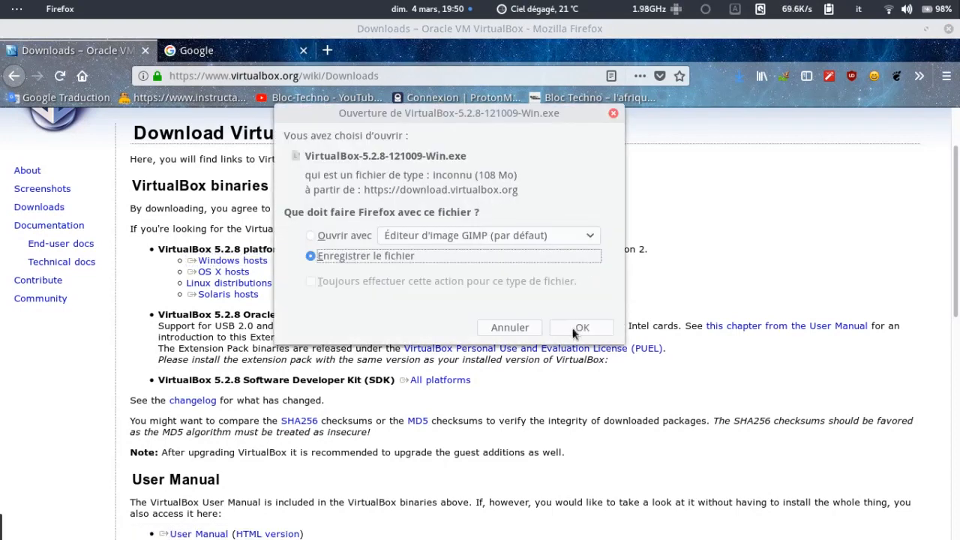
{"action": "left_click", "coordinate": [573, 330]}
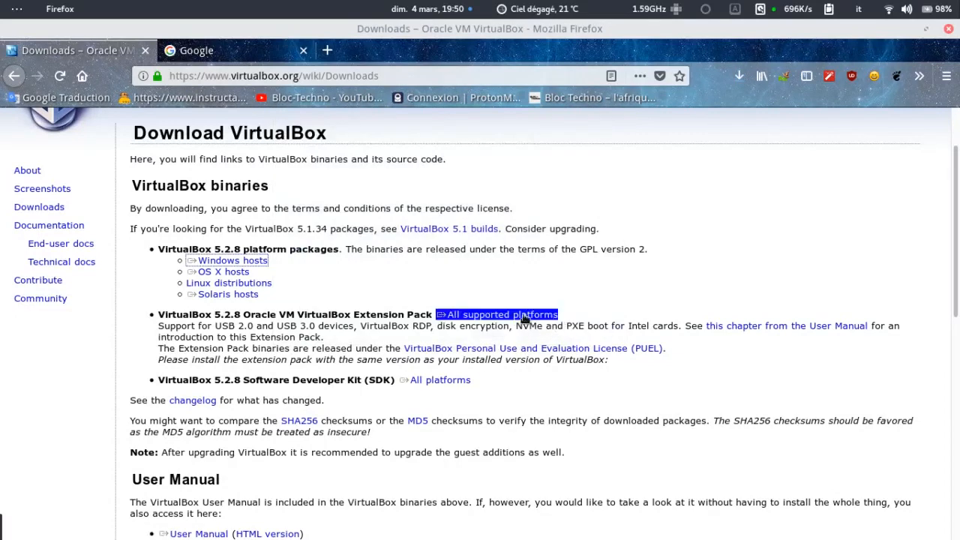
Save the VirtualBox 5.2.8 Extension Pack for all supported platforms, then switch to the Google tab.
{"action": "scroll", "coordinate": [488, 274], "scroll_direction": "down", "scroll_amount": 2}
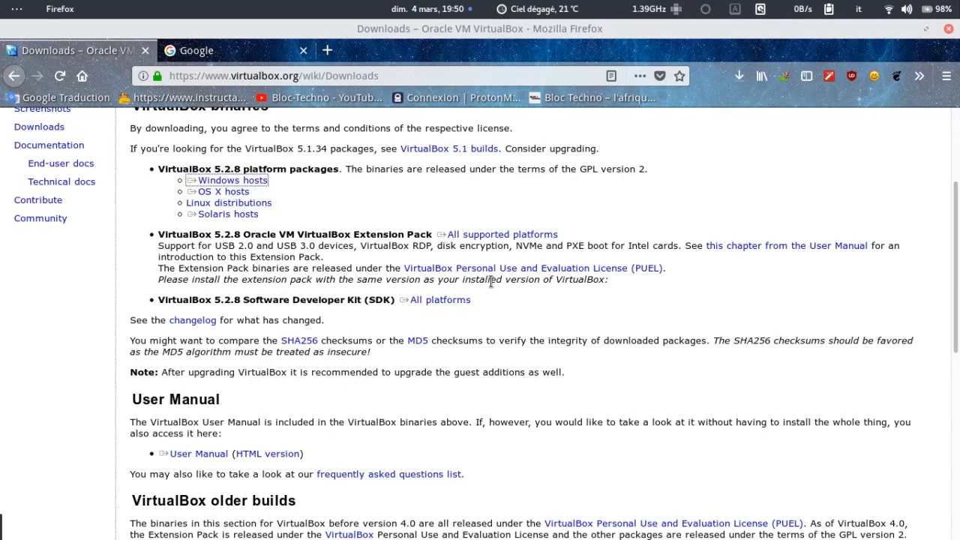
{"action": "left_click", "coordinate": [491, 235]}
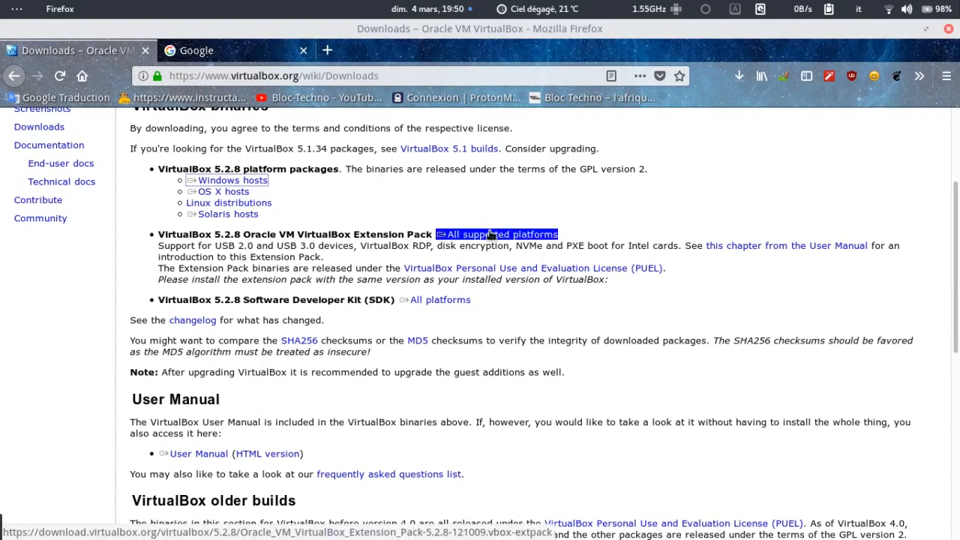
{"action": "left_click", "coordinate": [579, 225]}
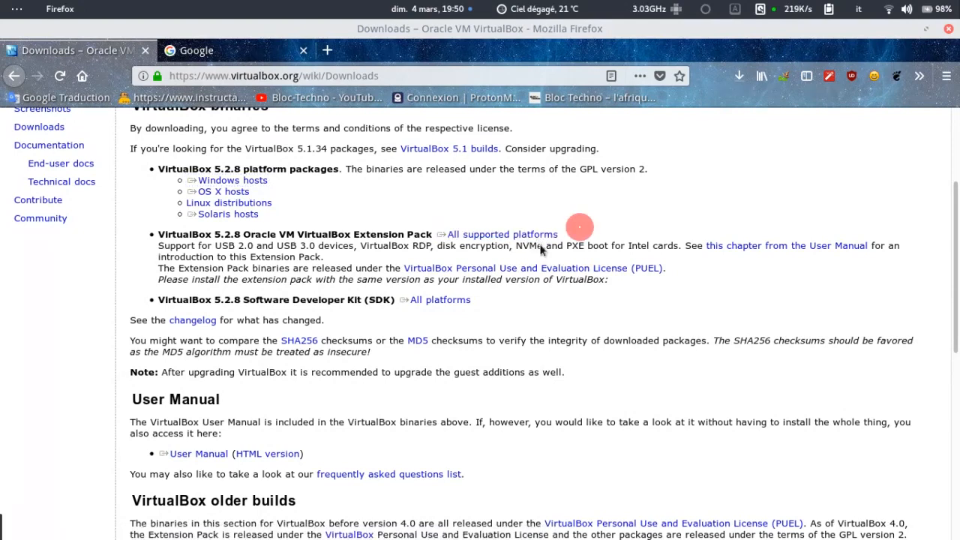
{"action": "left_click", "coordinate": [535, 237]}
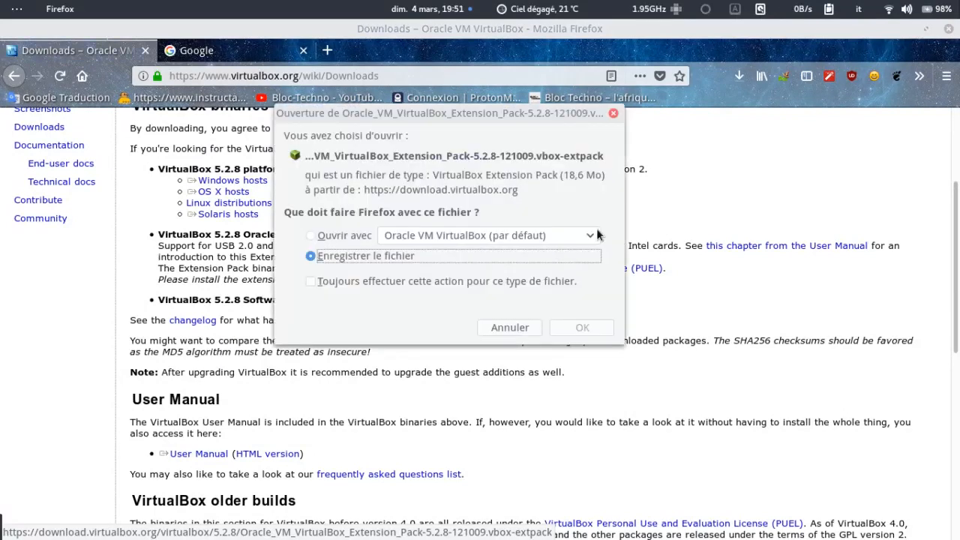
{"action": "left_click", "coordinate": [582, 327]}
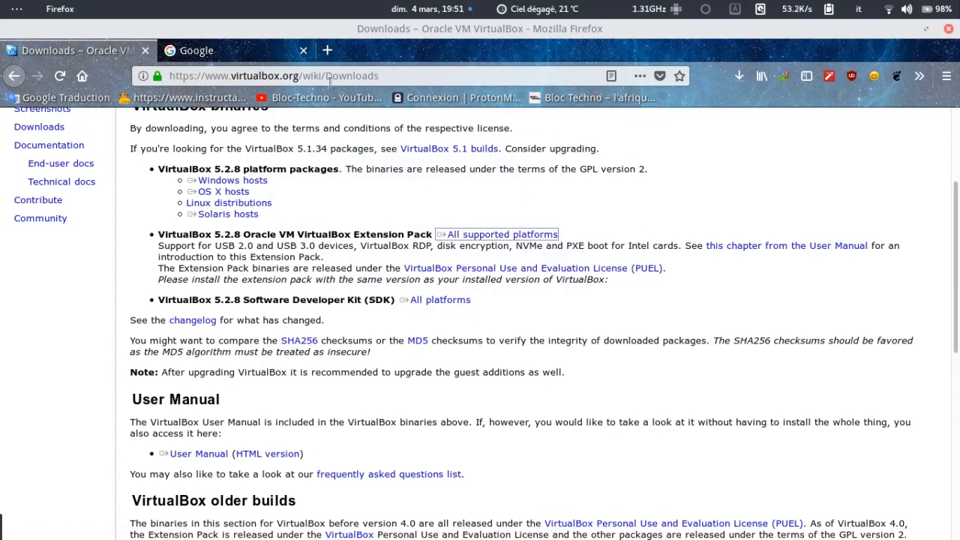
{"action": "left_click", "coordinate": [280, 57]}
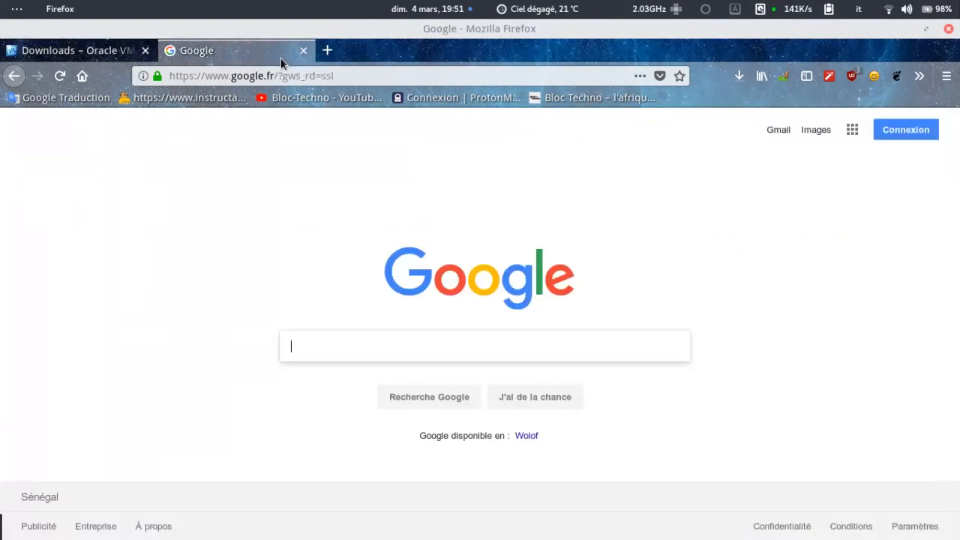
Search Google for 'ubuntu' and open the official ubuntu.com site.
{"action": "left_click", "coordinate": [373, 342]}
{"action": "type", "text": "ubuntu"}
{"action": "key", "text": "Return"}
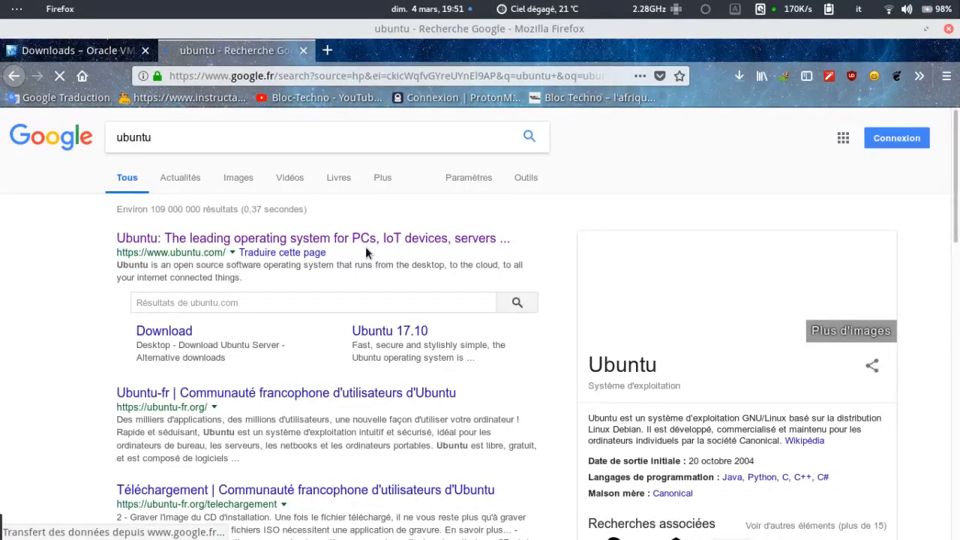
{"action": "left_click", "coordinate": [361, 238]}
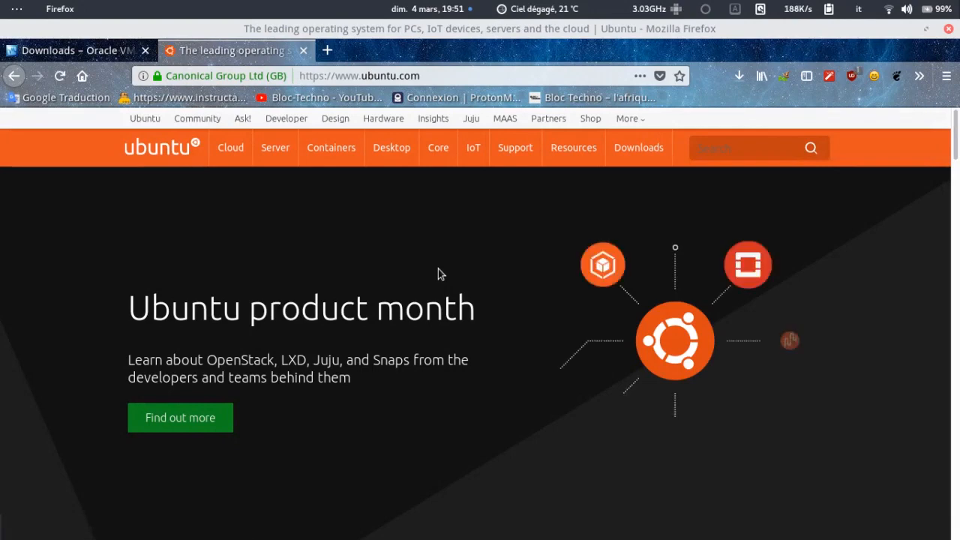
Go to the Ubuntu Desktop page and follow its Download Ubuntu link.
{"action": "mouse_move", "coordinate": [363, 151]}
{"action": "mouse_move", "coordinate": [421, 141]}
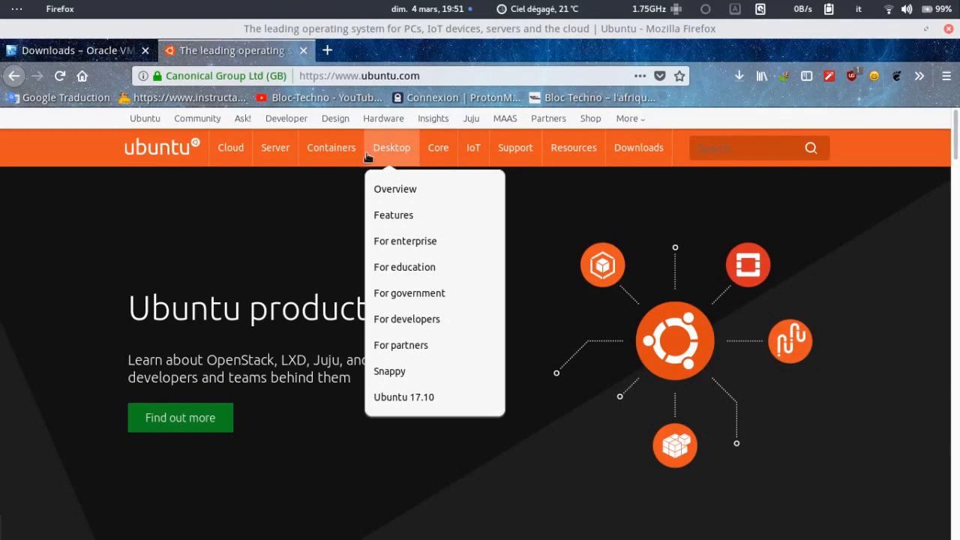
{"action": "left_click", "coordinate": [395, 157]}
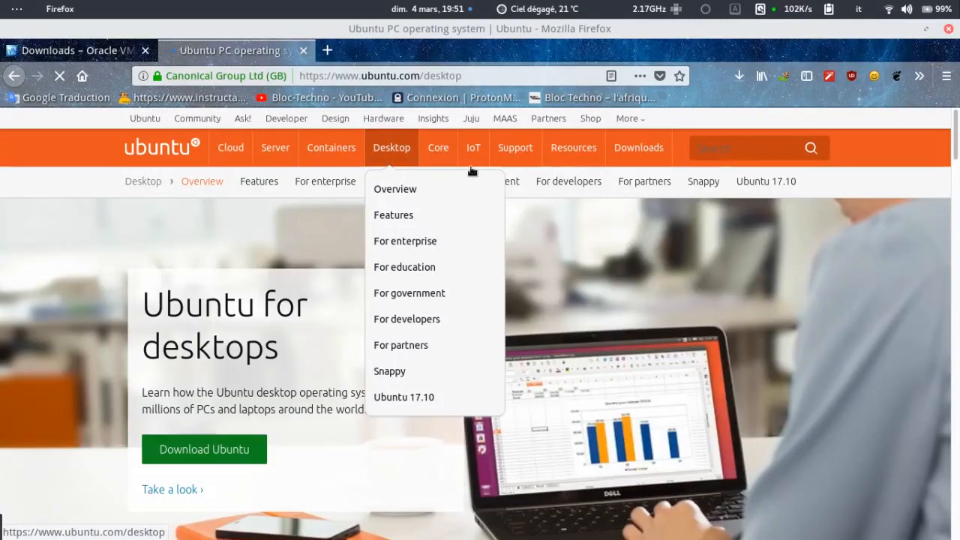
{"action": "scroll", "coordinate": [698, 195], "scroll_direction": "down", "scroll_amount": 4}
{"action": "scroll", "coordinate": [697, 195], "scroll_direction": "down", "scroll_amount": 6}
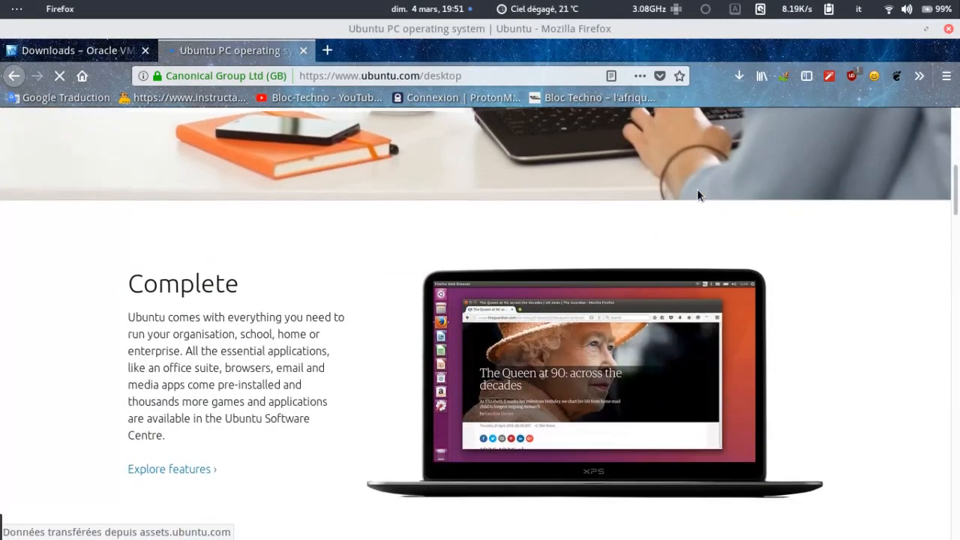
{"action": "scroll", "coordinate": [697, 195], "scroll_direction": "up", "scroll_amount": 5}
{"action": "scroll", "coordinate": [697, 195], "scroll_direction": "up", "scroll_amount": 2}
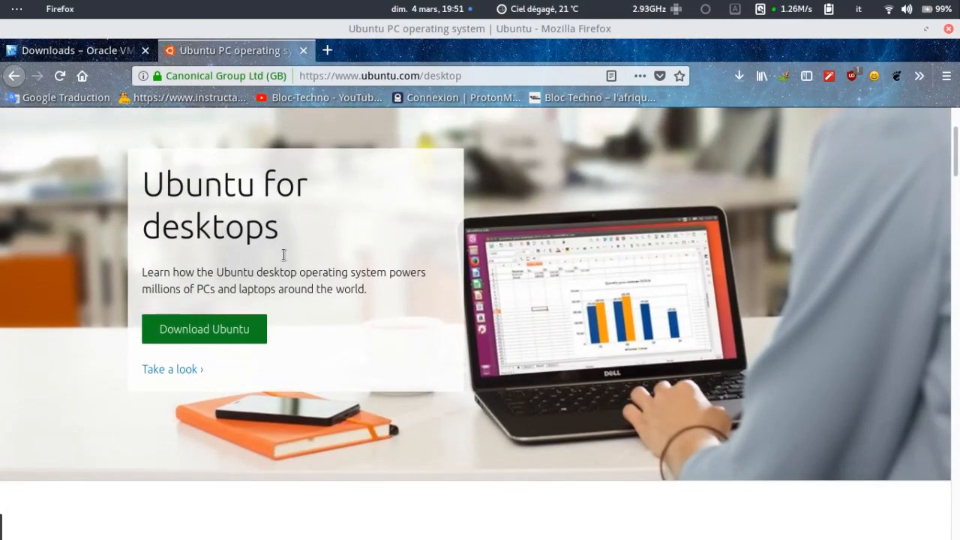
{"action": "left_click", "coordinate": [248, 327]}
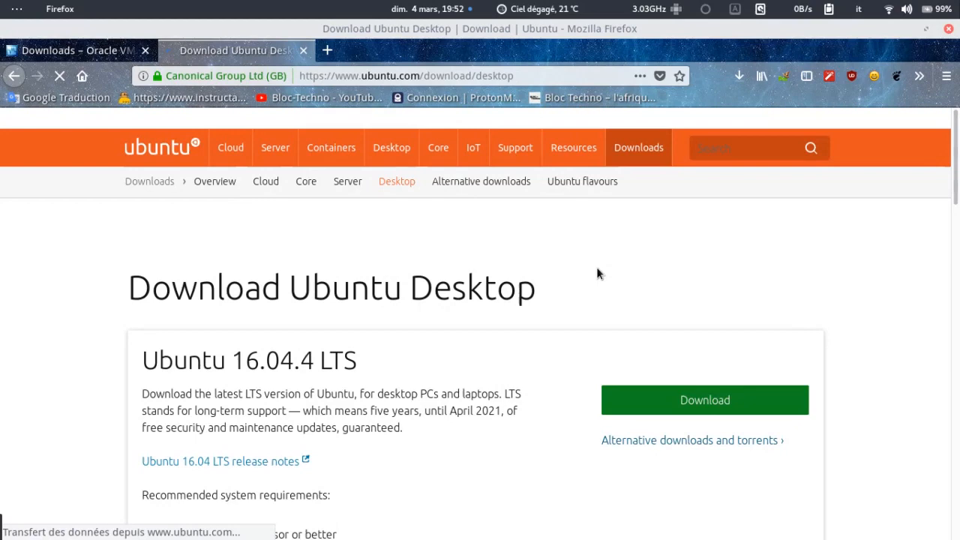
Start the download from the Ubuntu 17.10.1 section's green Download button.
{"action": "scroll", "coordinate": [597, 273], "scroll_direction": "down", "scroll_amount": 3}
{"action": "scroll", "coordinate": [597, 273], "scroll_direction": "down", "scroll_amount": 1}
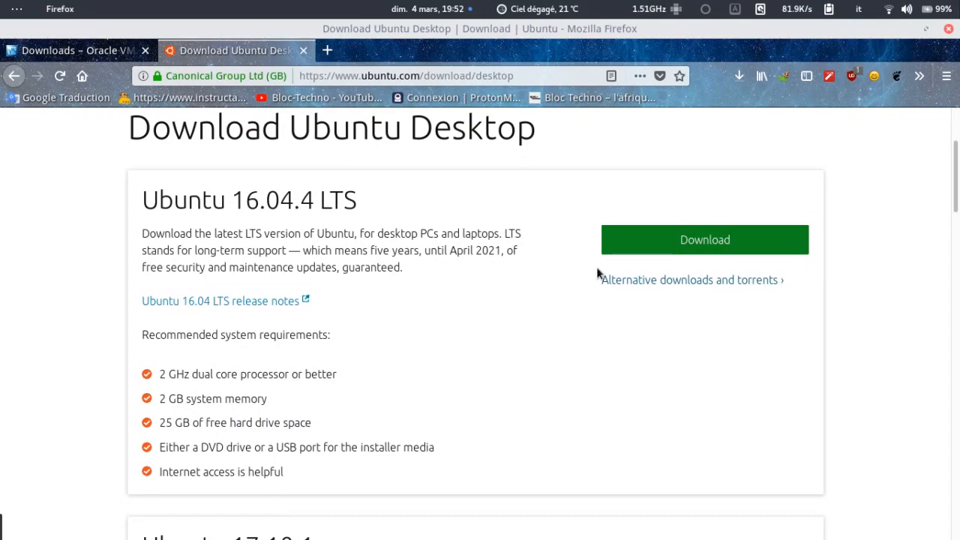
{"action": "scroll", "coordinate": [598, 274], "scroll_direction": "down", "scroll_amount": 5}
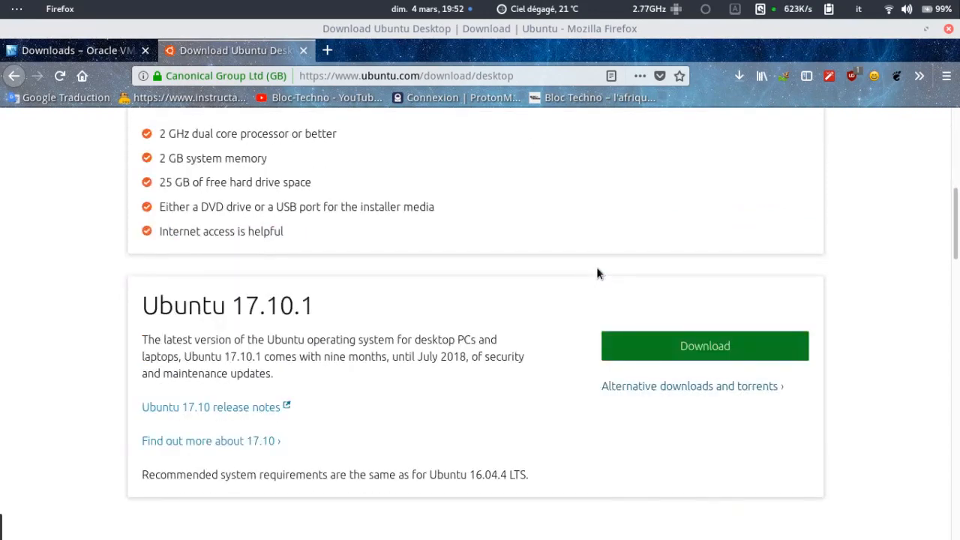
{"action": "scroll", "coordinate": [598, 273], "scroll_direction": "down", "scroll_amount": 1}
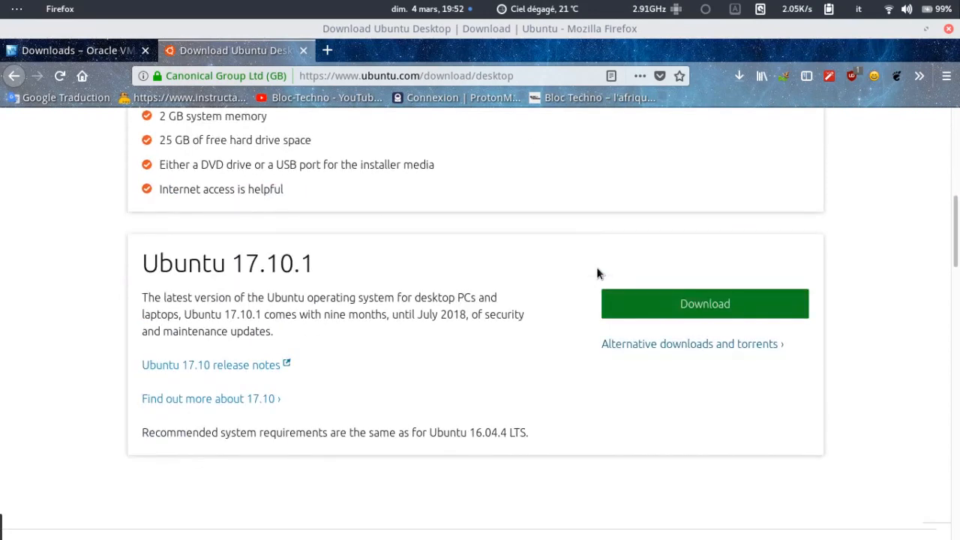
{"action": "scroll", "coordinate": [598, 274], "scroll_direction": "down", "scroll_amount": 1}
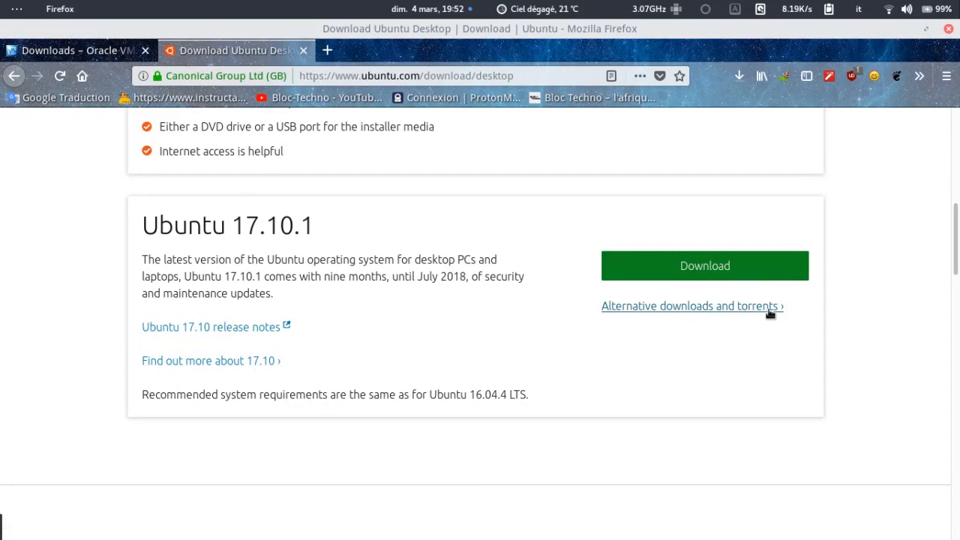
{"action": "left_click", "coordinate": [725, 278]}
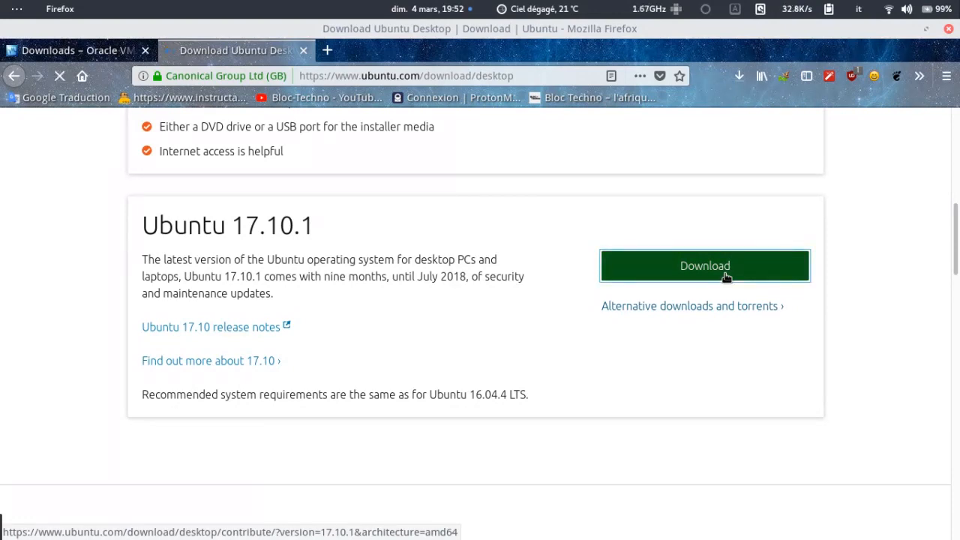
{"action": "scroll", "coordinate": [723, 279], "scroll_direction": "down", "scroll_amount": 5}
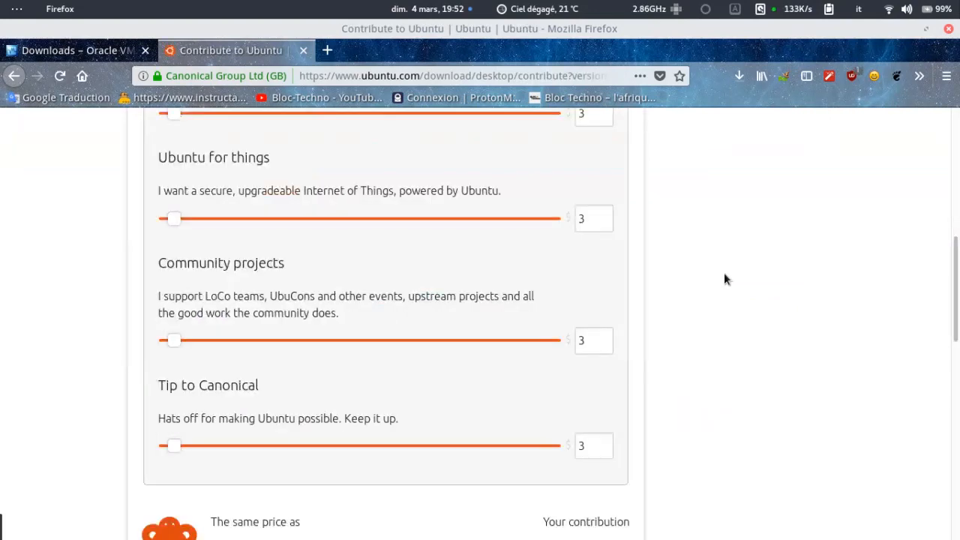
Skip the contribution with 'Not now, take me to the download' to get the ISO save prompt.
{"action": "scroll", "coordinate": [723, 279], "scroll_direction": "down", "scroll_amount": 4}
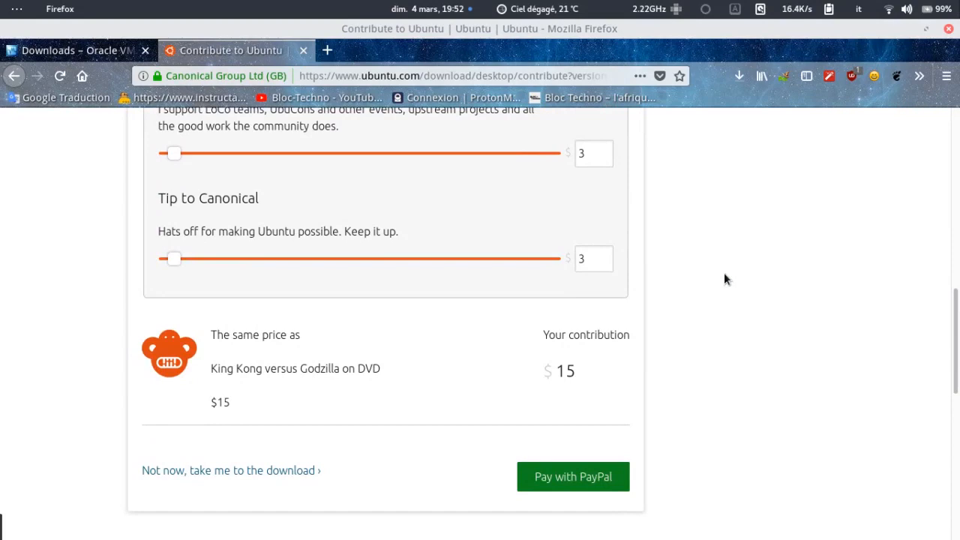
{"action": "scroll", "coordinate": [724, 279], "scroll_direction": "down", "scroll_amount": 1}
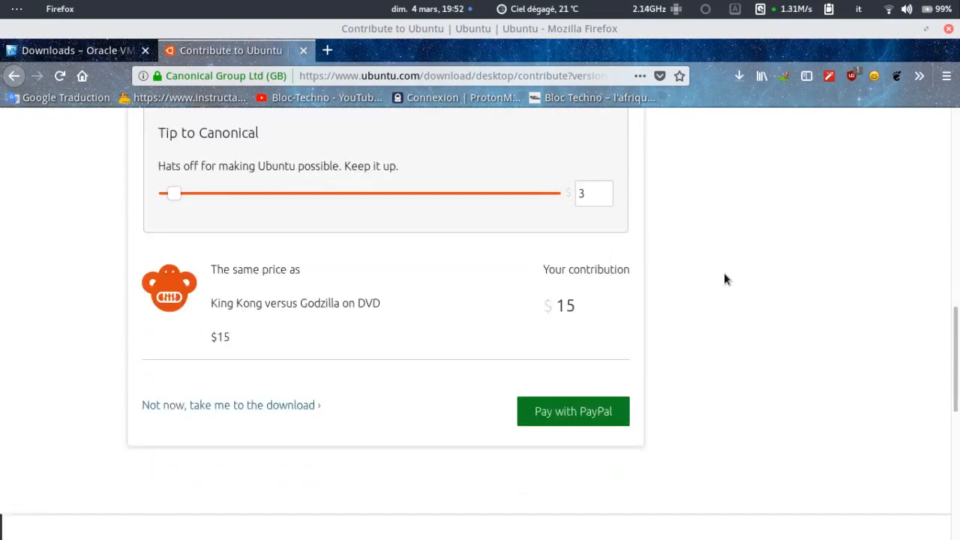
{"action": "scroll", "coordinate": [724, 279], "scroll_direction": "down", "scroll_amount": 1}
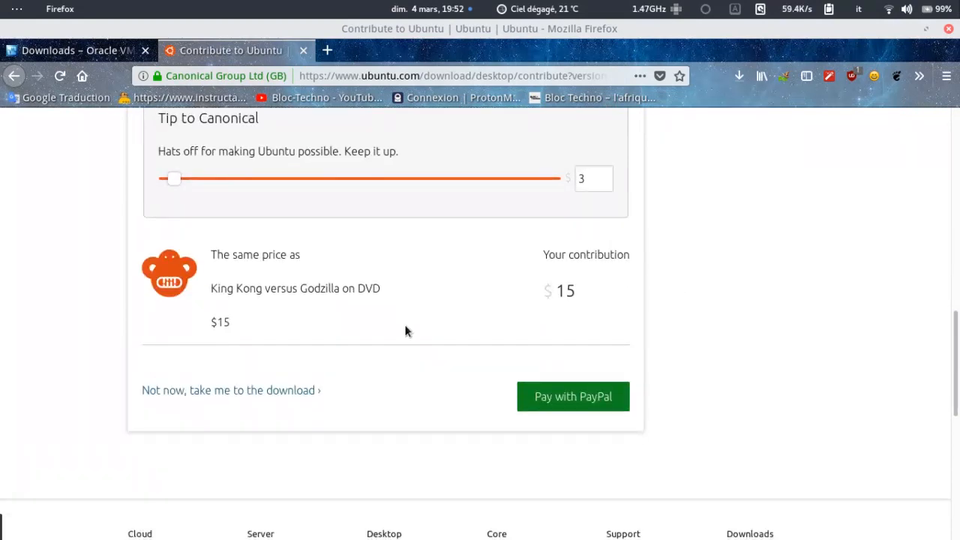
{"action": "left_click", "coordinate": [303, 390]}
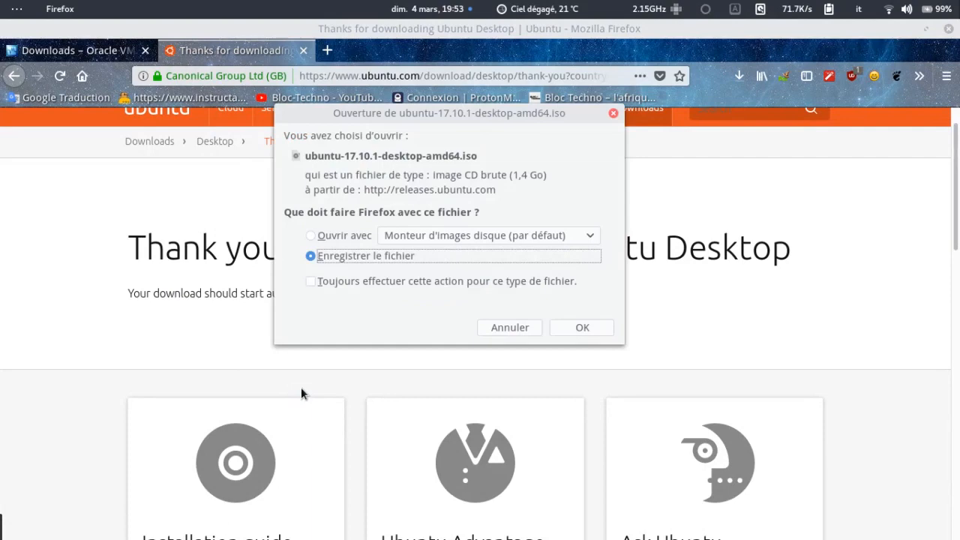
Save ubuntu-17.10.1-desktop-amd64.iso, then cancel the ISO and Extension Pack downloads.
{"action": "left_click", "coordinate": [590, 327]}
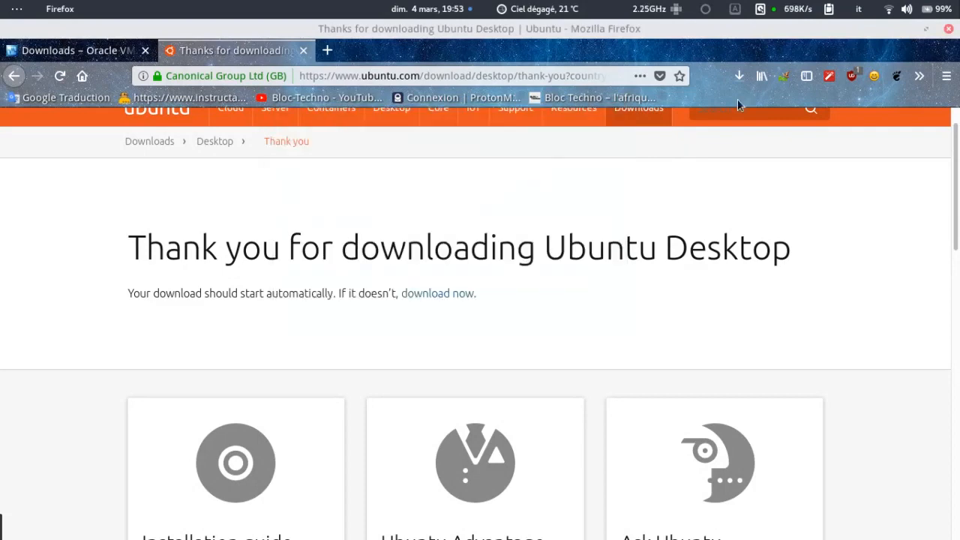
{"action": "left_click", "coordinate": [735, 81]}
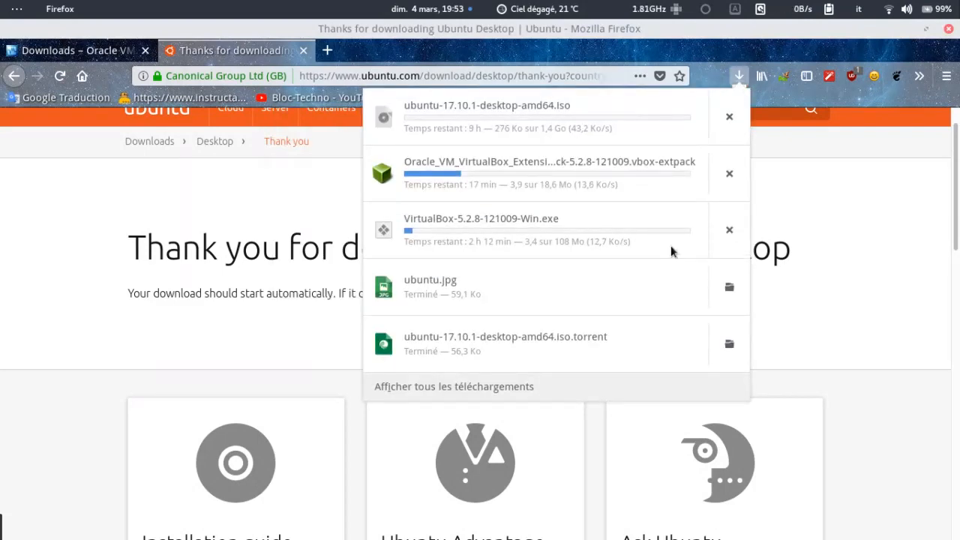
{"action": "left_click", "coordinate": [738, 78]}
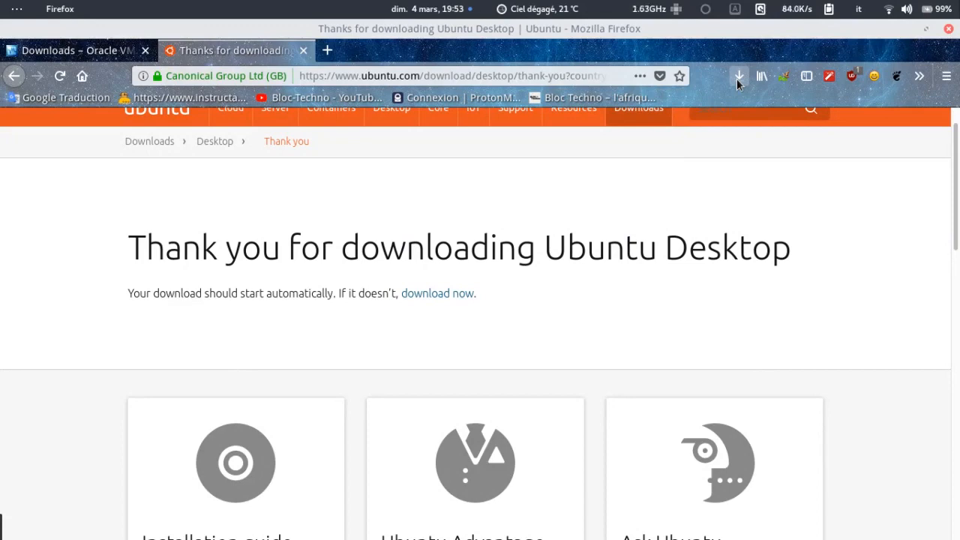
{"action": "left_click", "coordinate": [738, 77]}
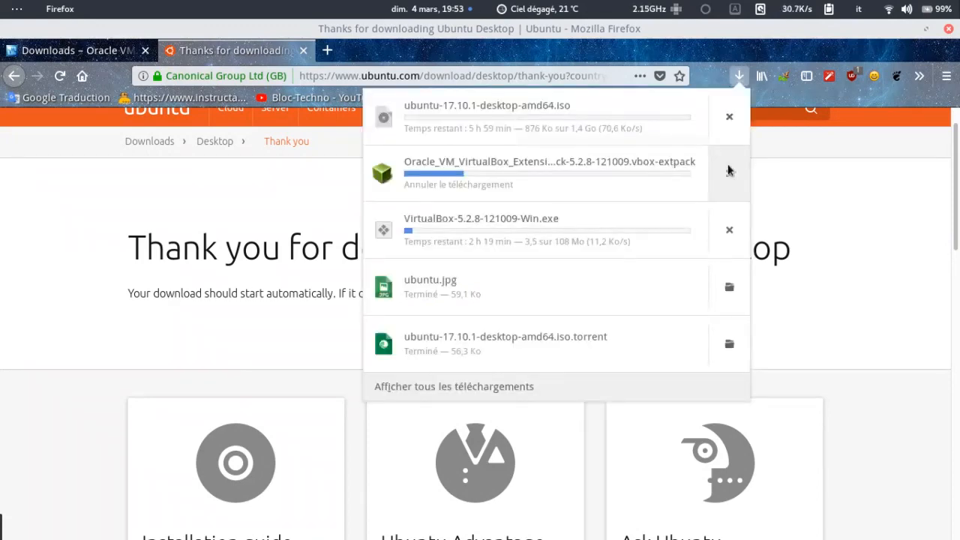
{"action": "left_click", "coordinate": [728, 170]}
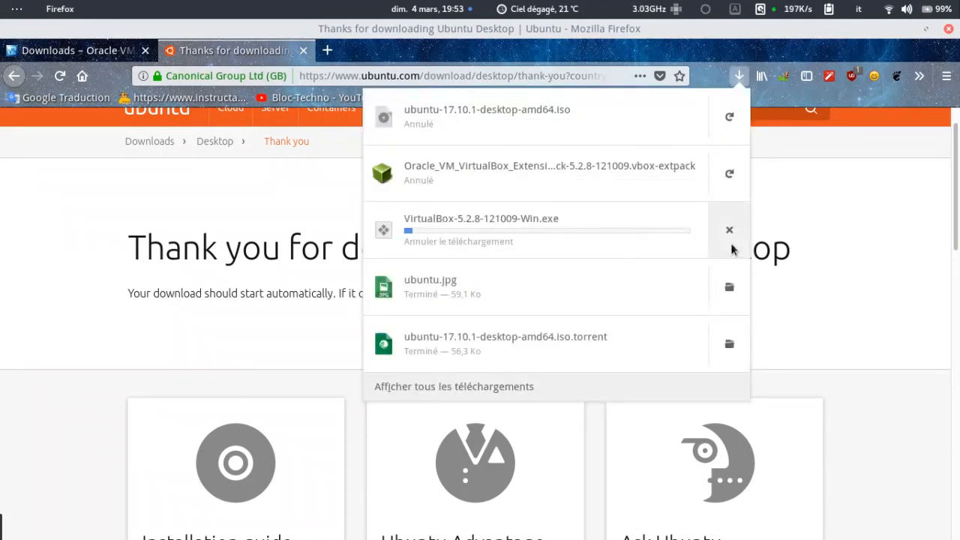
{"action": "left_click", "coordinate": [740, 77]}
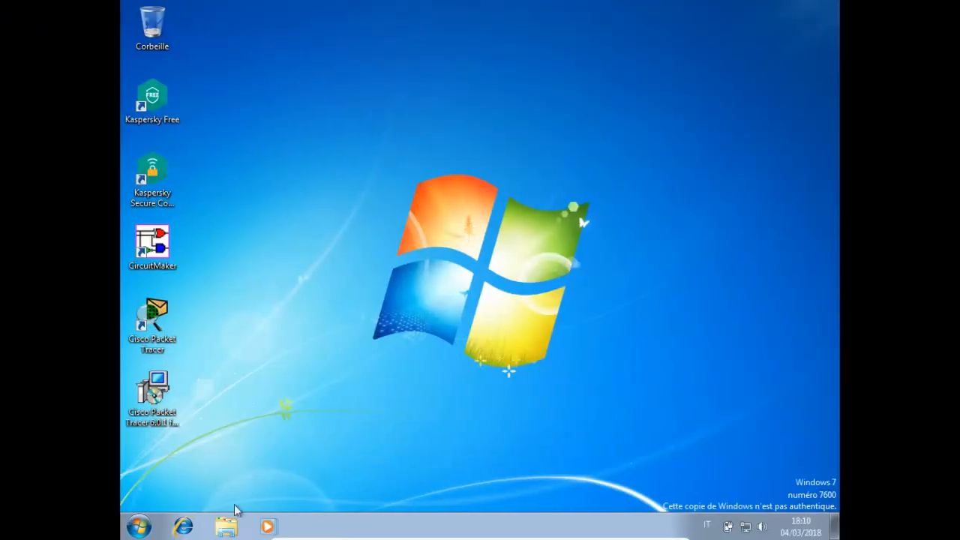
Open Windows Explorer on the Téléchargements folder under Favoris.
{"action": "left_click", "coordinate": [226, 527]}
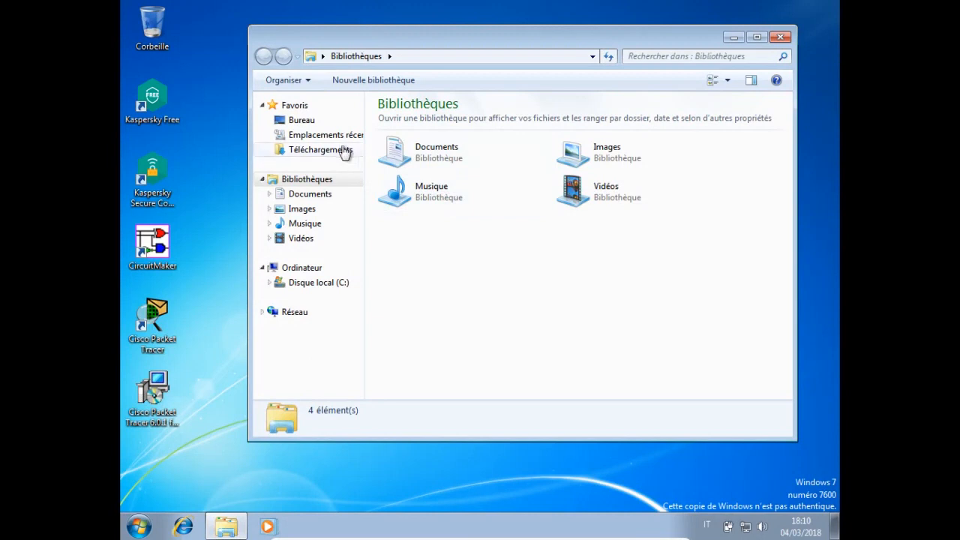
{"action": "left_click", "coordinate": [320, 150]}
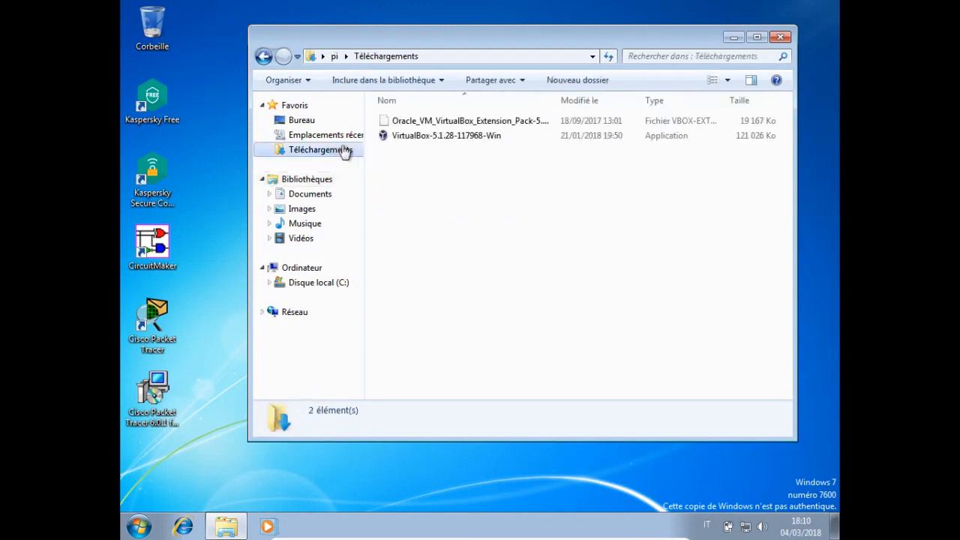
Run VirtualBox-5.1.28-117968-Win with default features and shortcuts, accepting the network warning.
{"action": "double_click", "coordinate": [469, 142]}
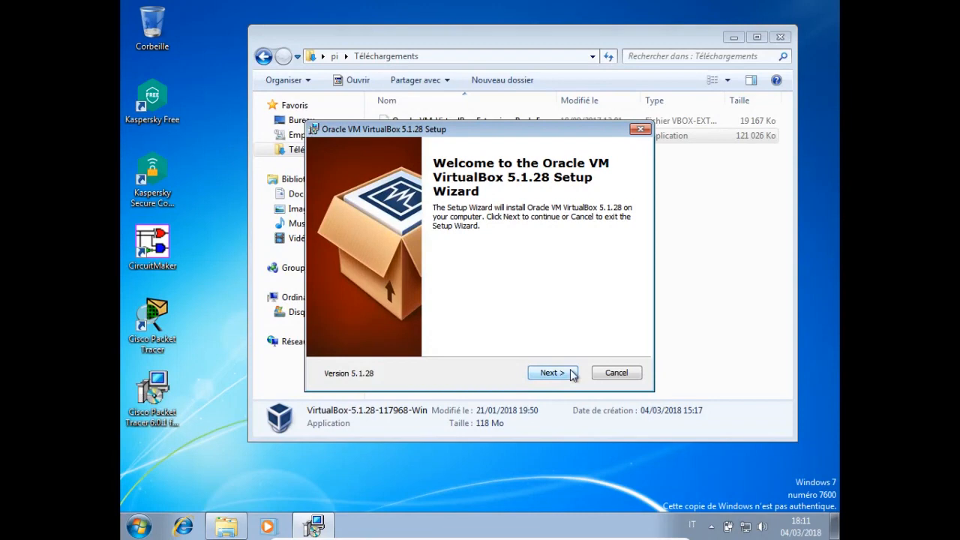
{"action": "left_click", "coordinate": [553, 373]}
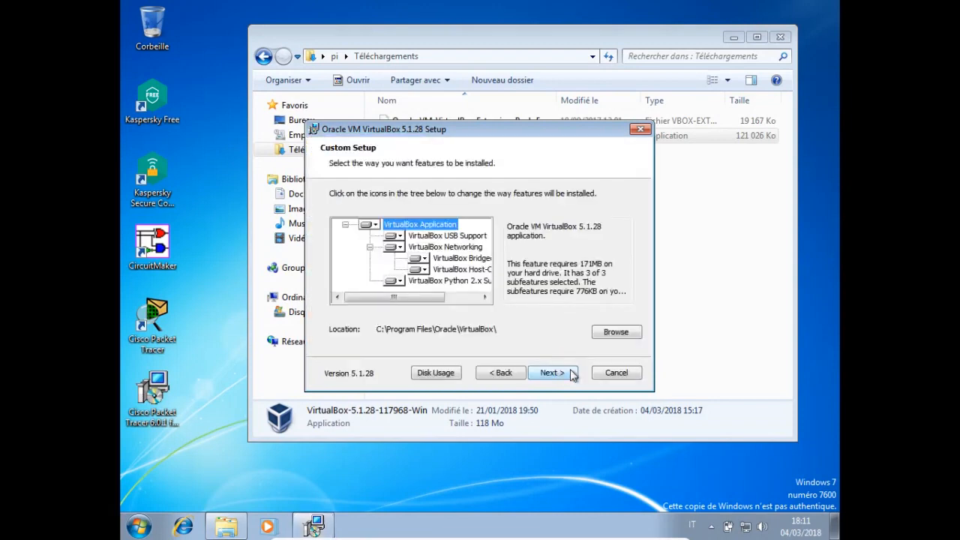
{"action": "left_click", "coordinate": [571, 375]}
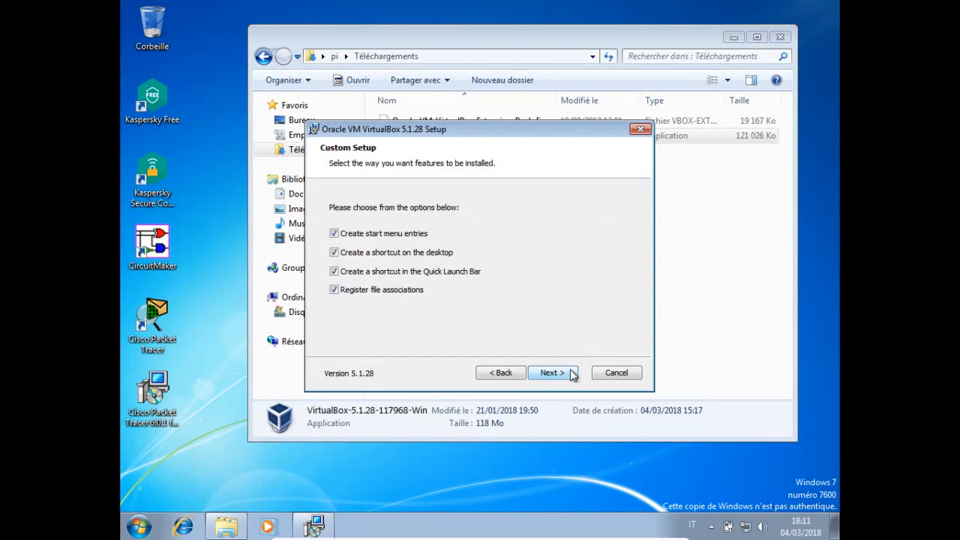
{"action": "left_click", "coordinate": [572, 374]}
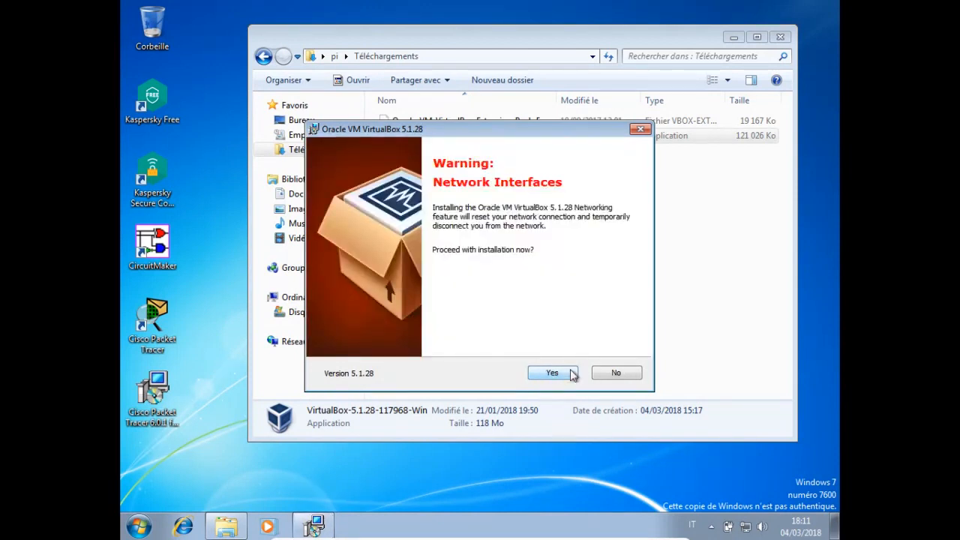
{"action": "left_click", "coordinate": [572, 374]}
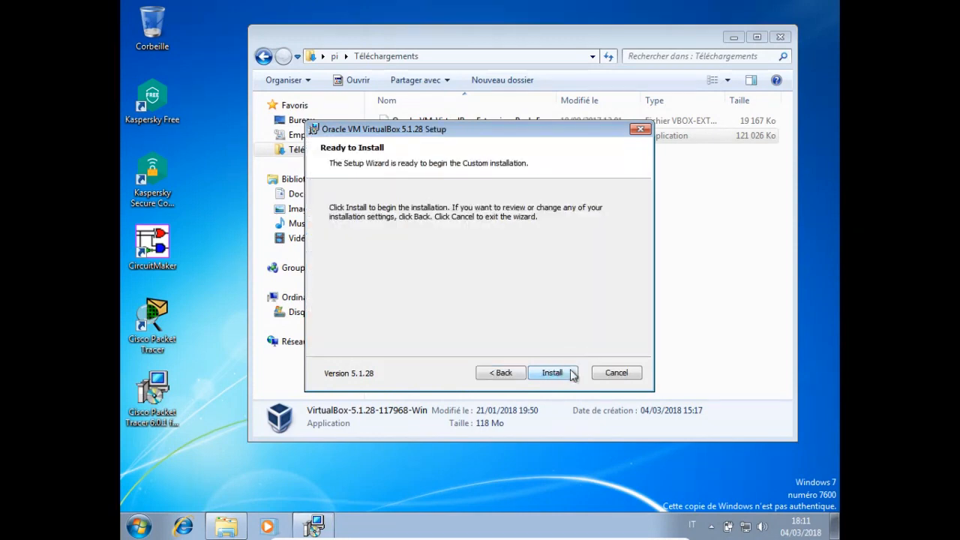
{"action": "left_click", "coordinate": [552, 373]}
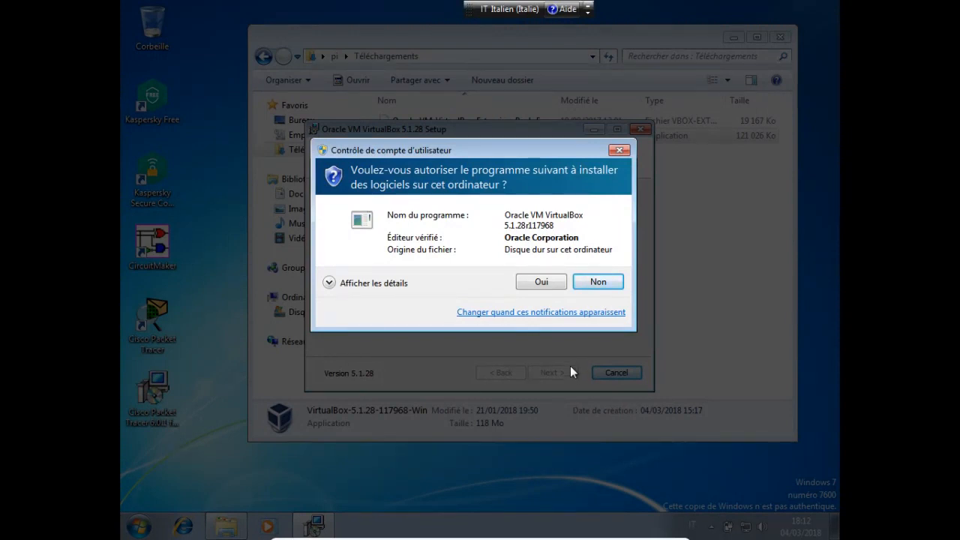
Allow the installer, always trust Oracle to install its USB driver, and finish without starting VirtualBox.
{"action": "left_click", "coordinate": [542, 283]}
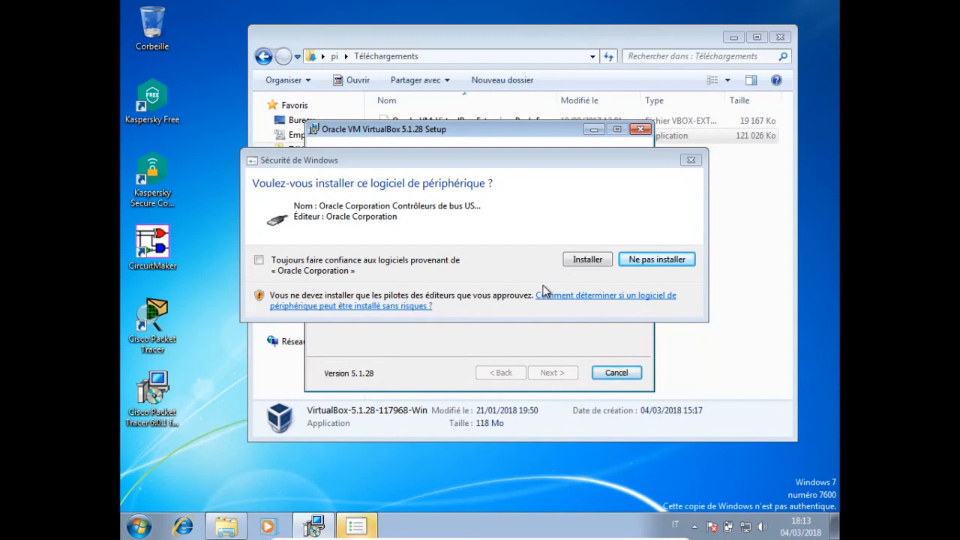
{"action": "left_click", "coordinate": [314, 271]}
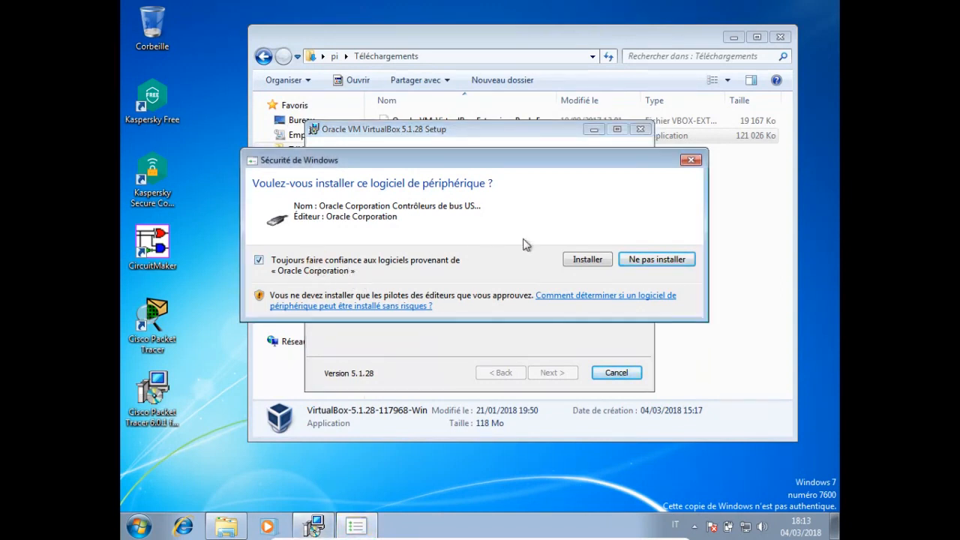
{"action": "left_click", "coordinate": [585, 259]}
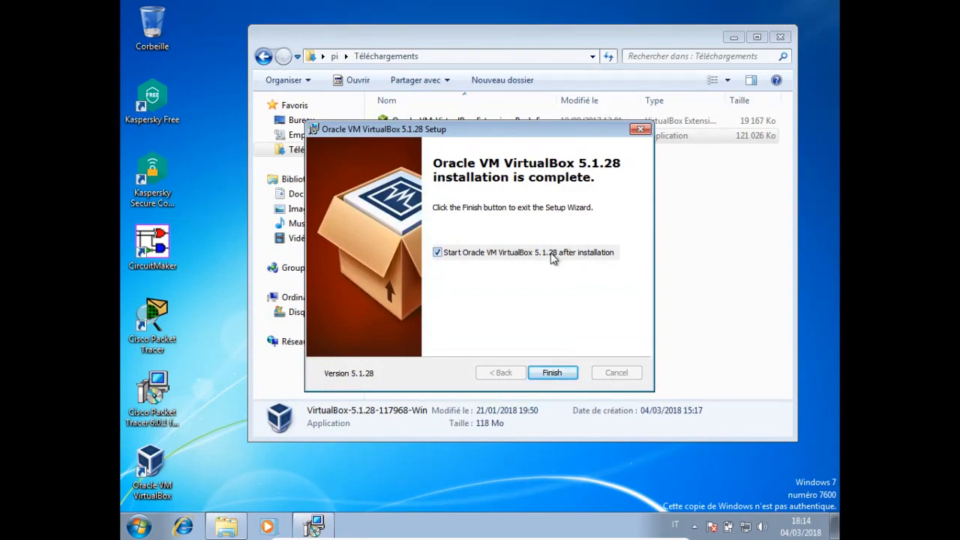
{"action": "left_click", "coordinate": [552, 257]}
{"action": "left_click", "coordinate": [552, 372]}
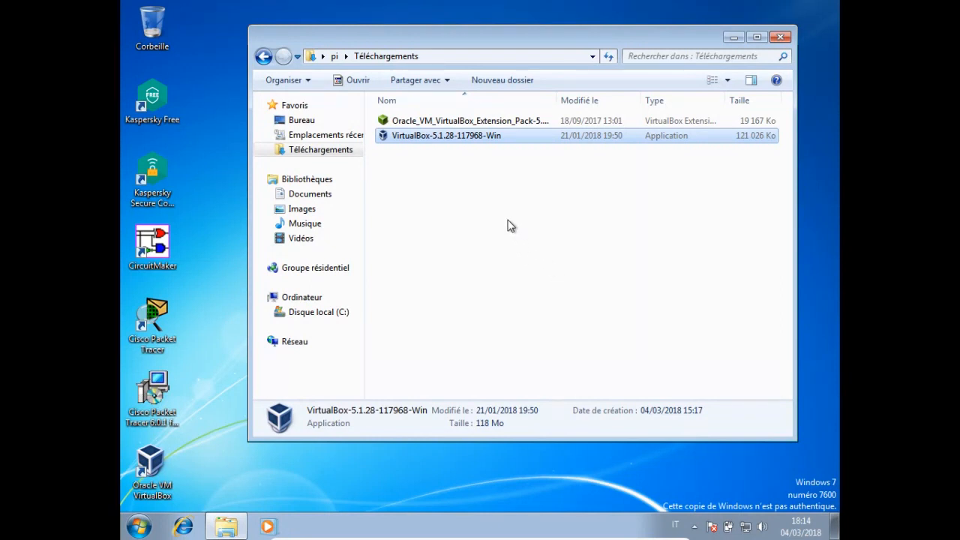
Install the Extension Pack file, accepting its licence and authorising the change in User Account Control.
{"action": "double_click", "coordinate": [454, 121]}
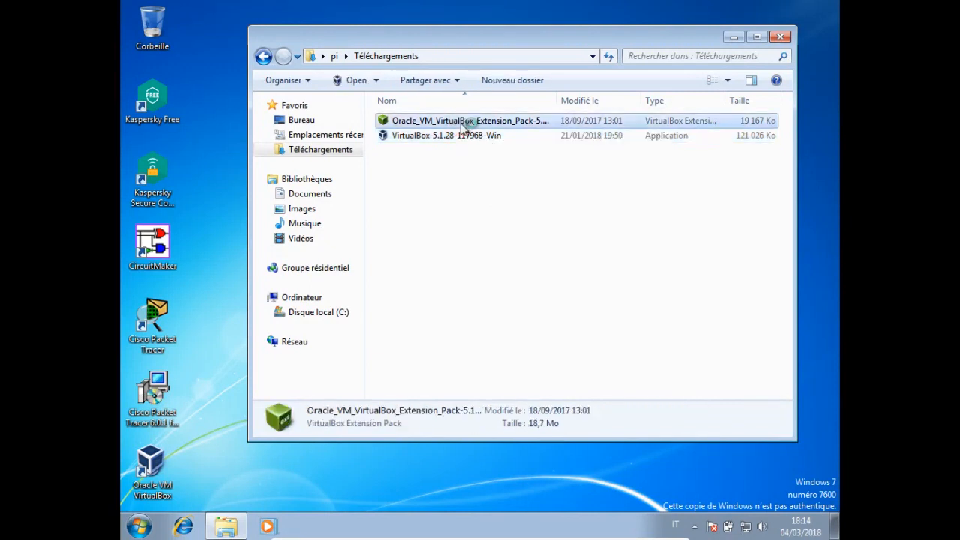
{"action": "left_click", "coordinate": [730, 37]}
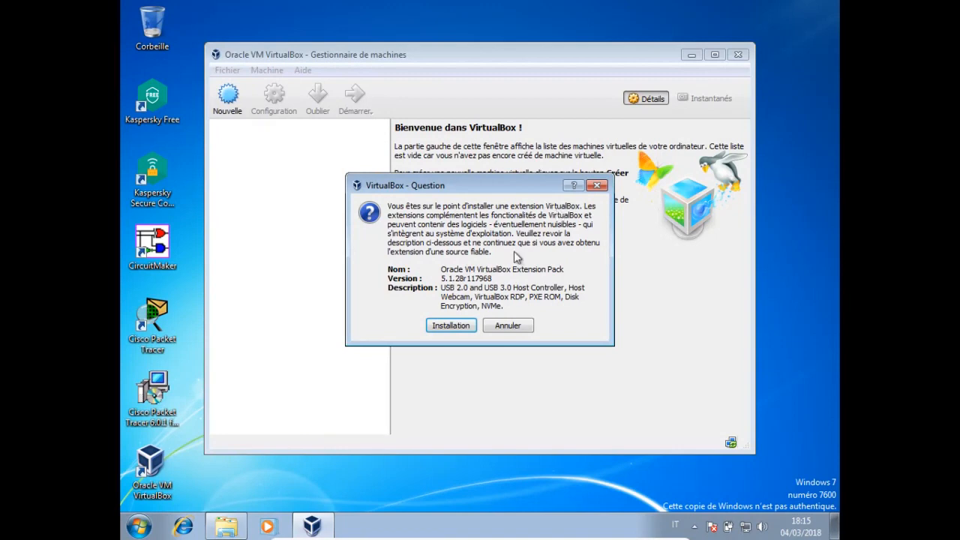
{"action": "left_click", "coordinate": [460, 328]}
{"action": "scroll", "coordinate": [486, 342], "scroll_direction": "down", "scroll_amount": 3}
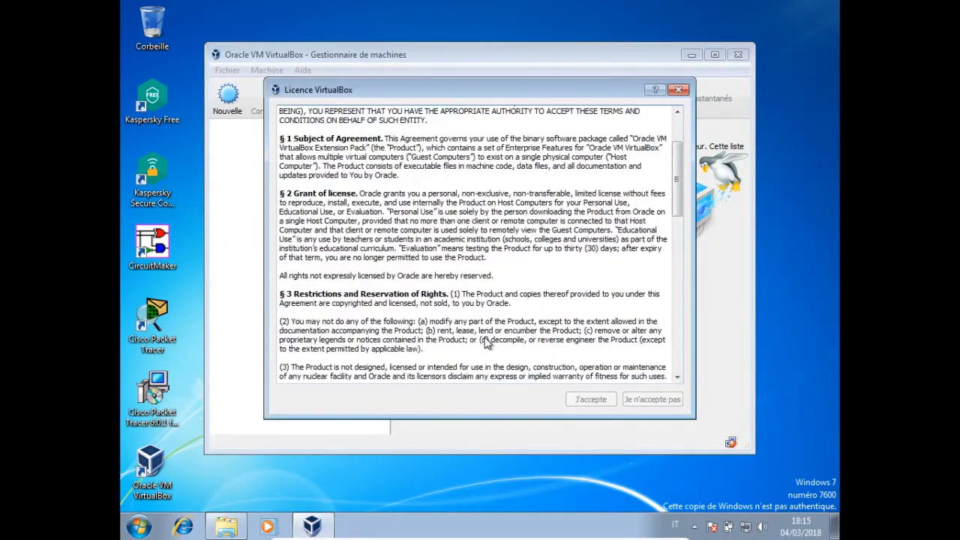
{"action": "scroll", "coordinate": [492, 333], "scroll_direction": "down", "scroll_amount": 15}
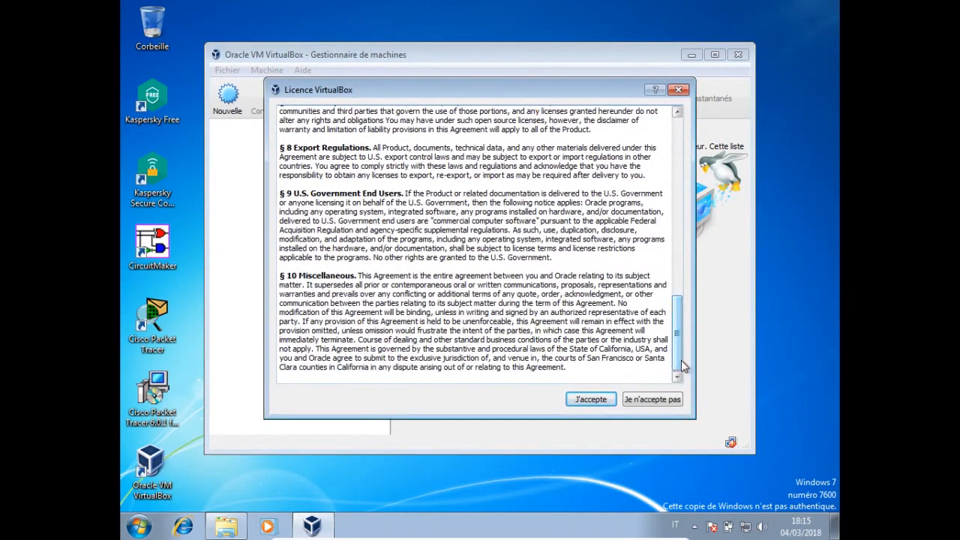
{"action": "left_click", "coordinate": [591, 399]}
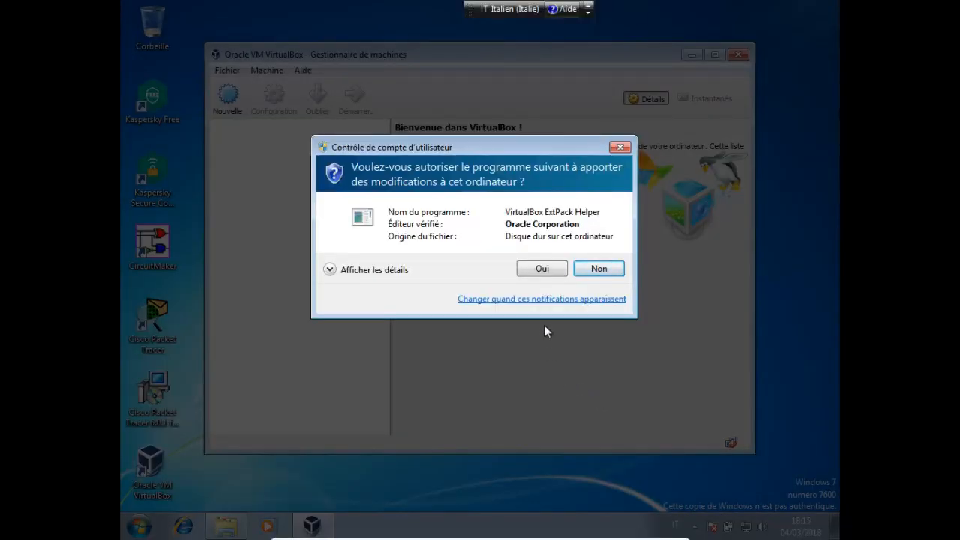
{"action": "left_click", "coordinate": [544, 270]}
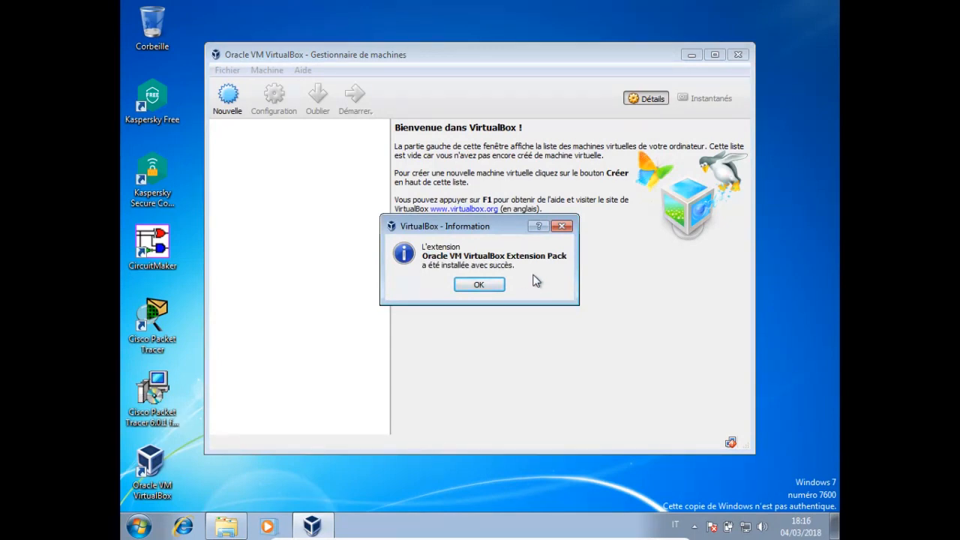
Dismiss the Extension Pack success notice to return to the list of eight virtual machines.
{"action": "left_click", "coordinate": [489, 284]}
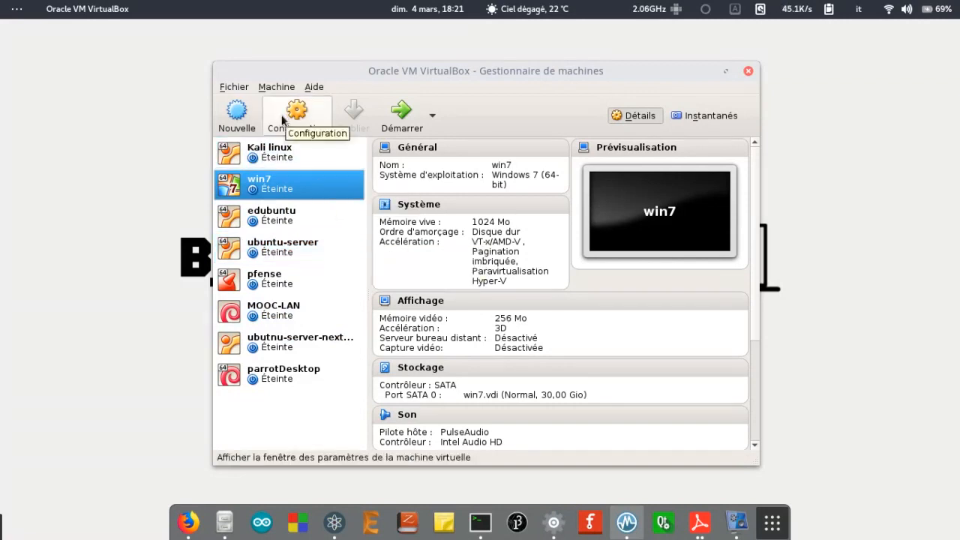
Start a new virtual machine named ubuntu with version Ubuntu (64-bit).
{"action": "left_click", "coordinate": [253, 120]}
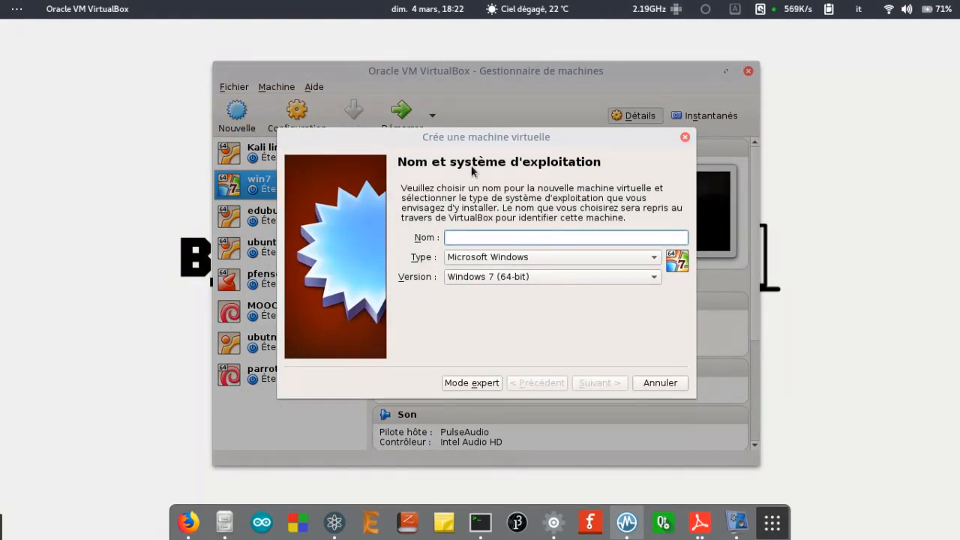
{"action": "type", "text": "ubuntu"}
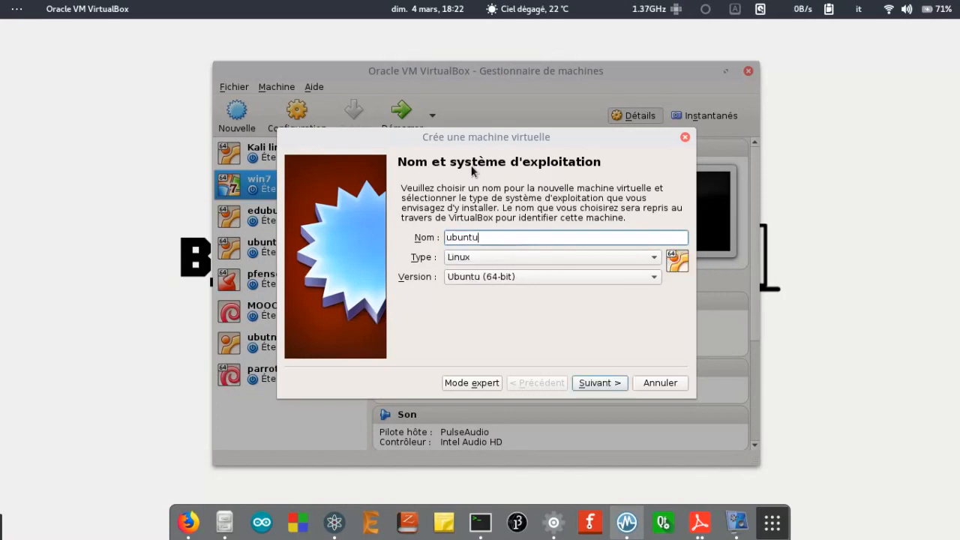
{"action": "left_click", "coordinate": [495, 285]}
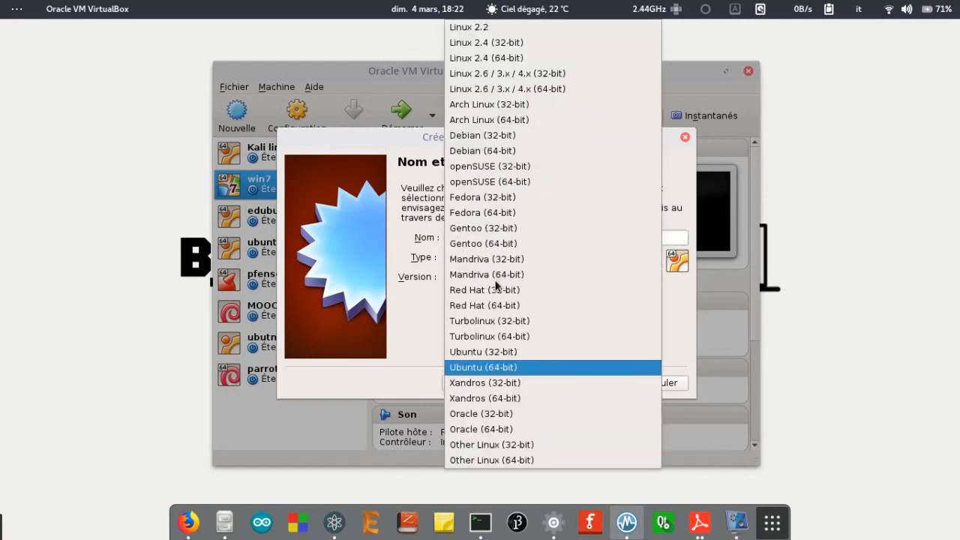
{"action": "left_click", "coordinate": [504, 368]}
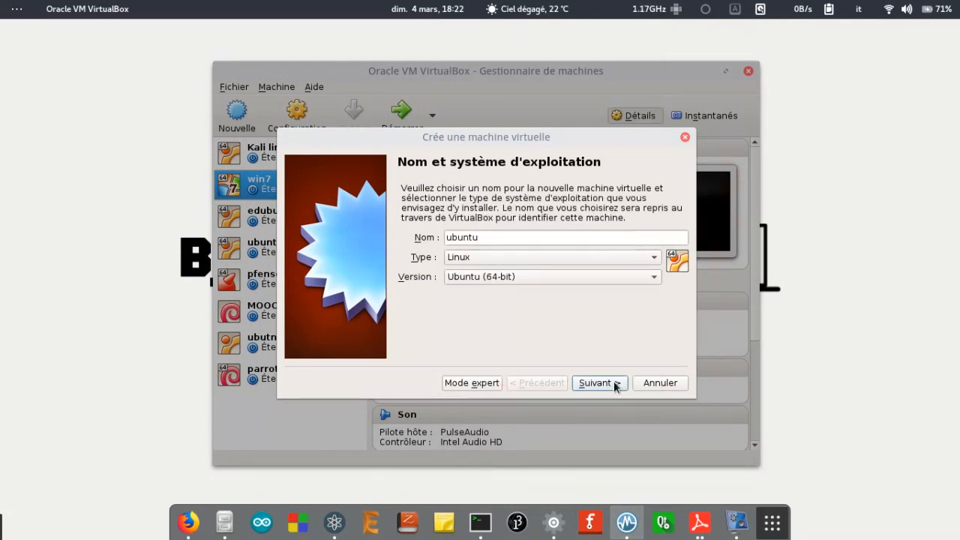
{"action": "left_click", "coordinate": [614, 385]}
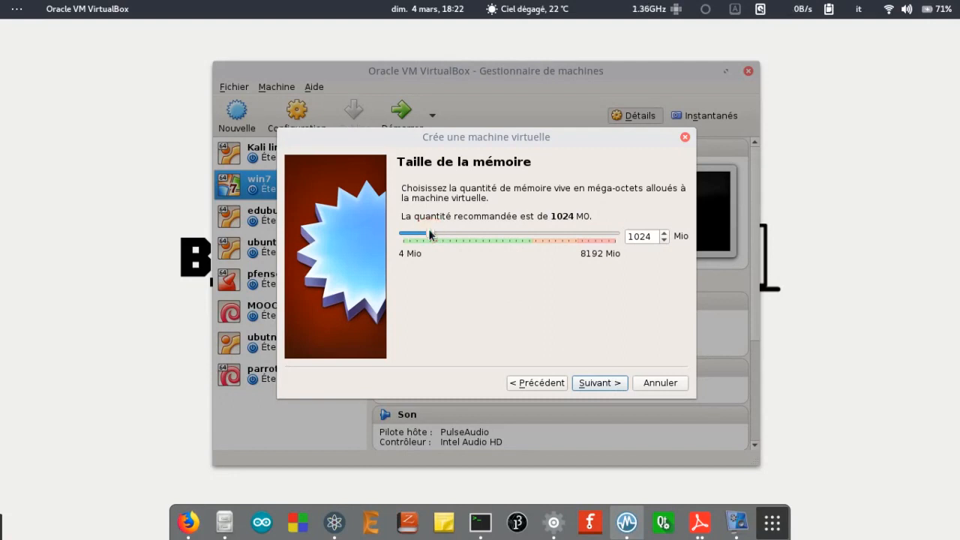
Give the ubuntu machine 2048 Mio of memory and move on to the hard-disk step.
{"action": "left_click_drag", "start_coordinate": [431, 236], "coordinate": [458, 239]}
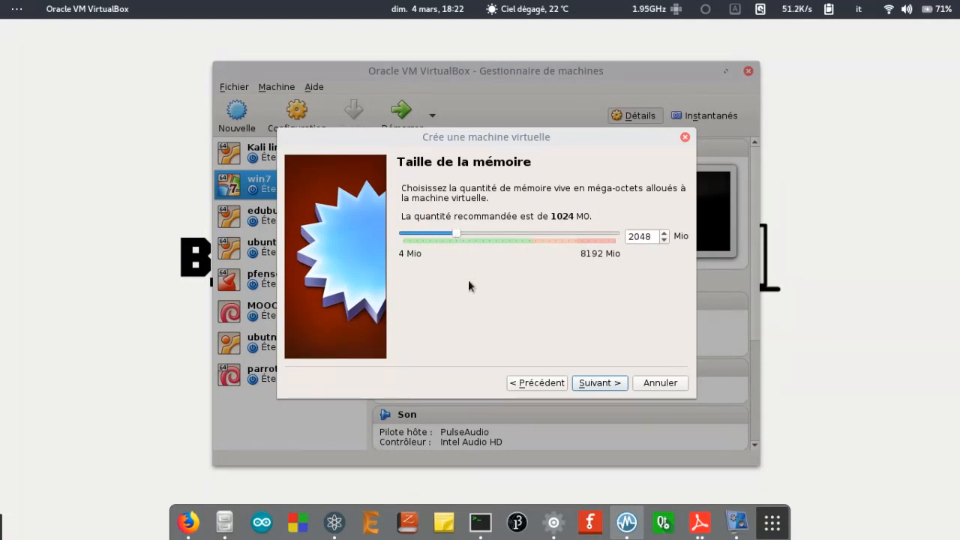
{"action": "scroll", "coordinate": [537, 238], "scroll_direction": "down", "scroll_amount": 1}
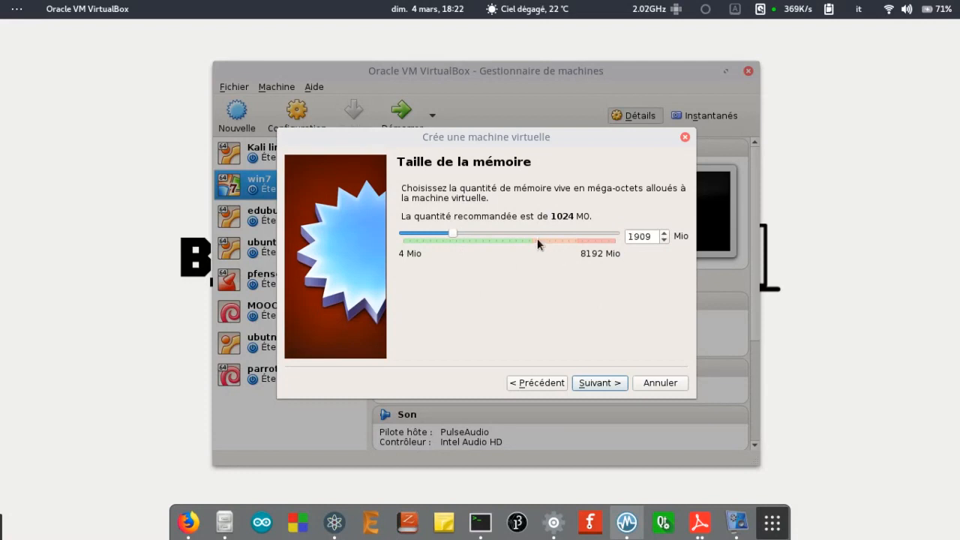
{"action": "scroll", "coordinate": [537, 238], "scroll_direction": "up", "scroll_amount": 1}
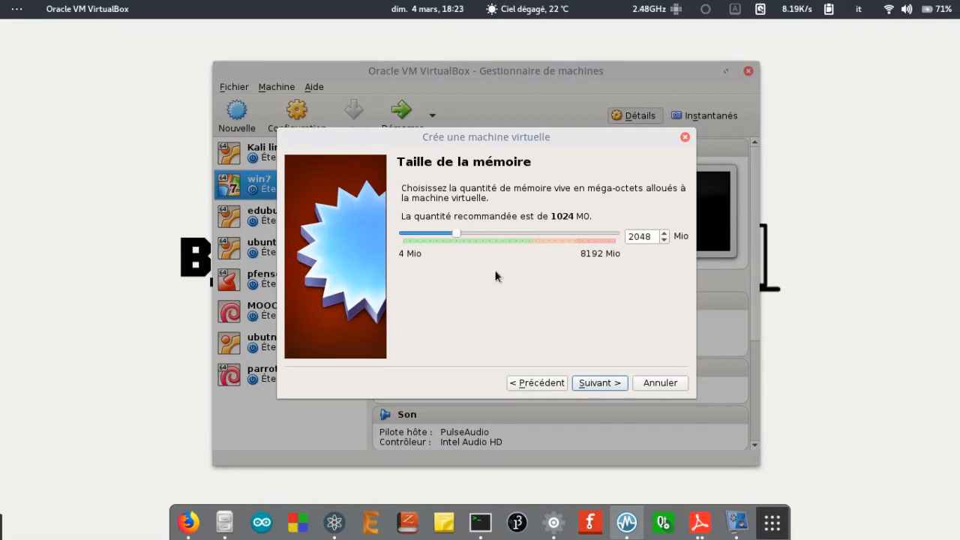
{"action": "left_click", "coordinate": [590, 383]}
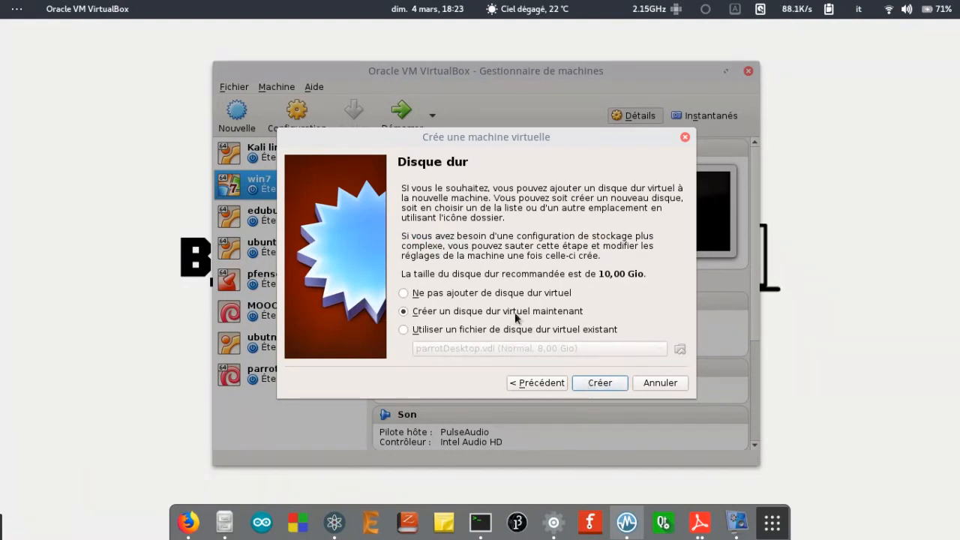
Create a dynamically allocated 10,00 Gio VDI hard disk named ubuntu for the machine.
{"action": "left_click", "coordinate": [600, 384]}
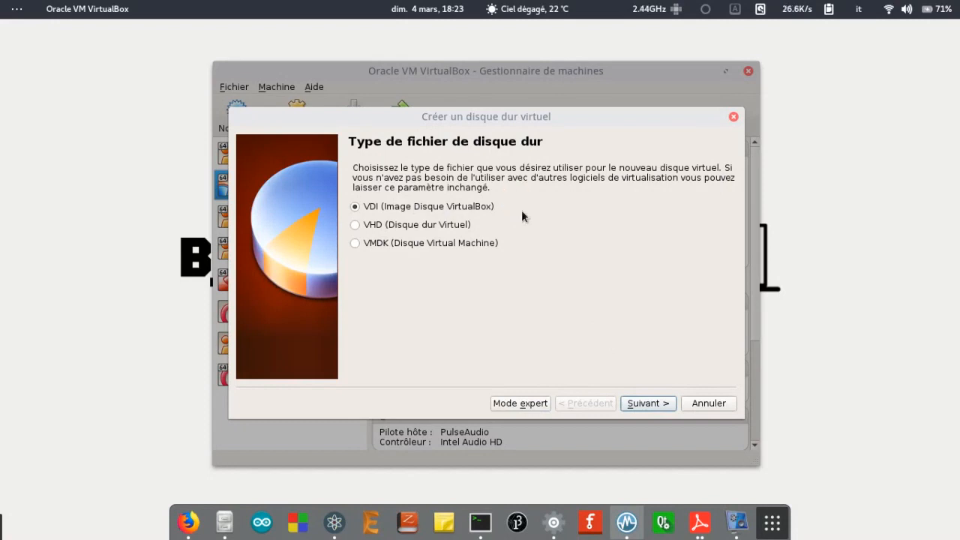
{"action": "left_click", "coordinate": [657, 405]}
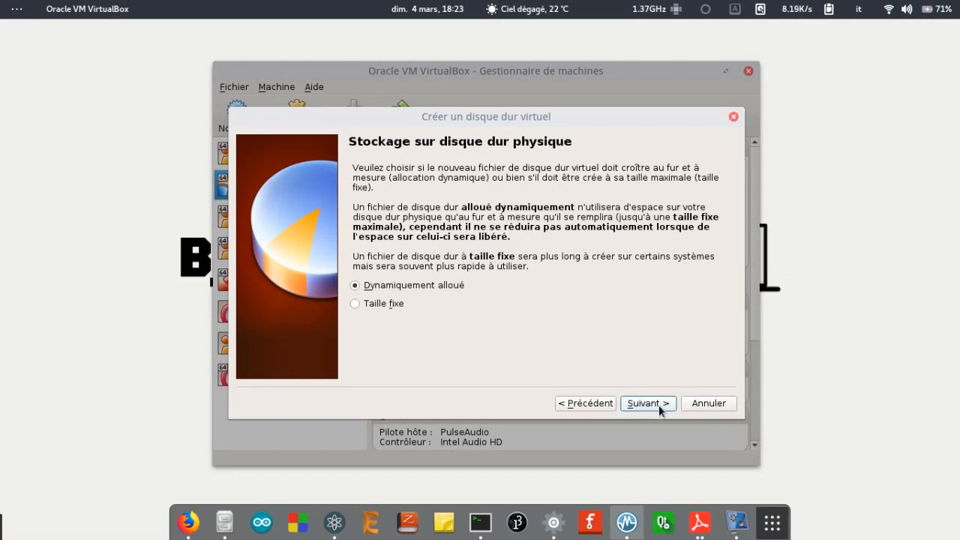
{"action": "left_click", "coordinate": [648, 404]}
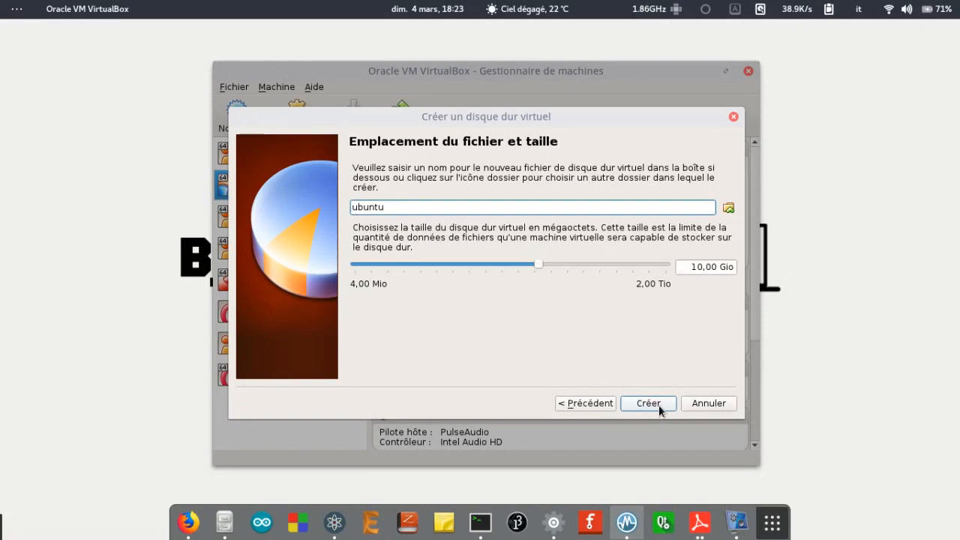
{"action": "left_click", "coordinate": [660, 408]}
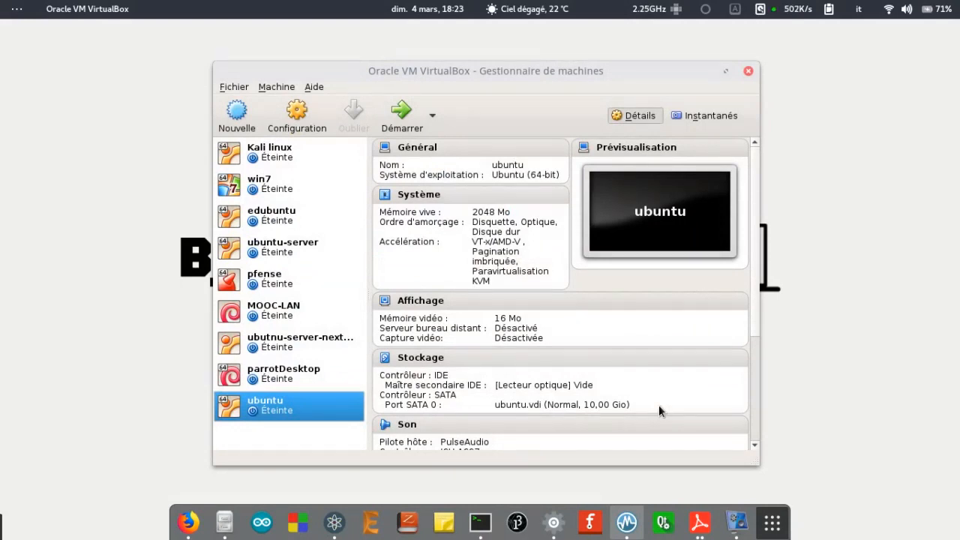
Load ubuntu-17.10-desktop-amd64.iso into the ubuntu machine's empty optical drive and save the Storage settings.
{"action": "left_click", "coordinate": [309, 418]}
{"action": "left_click", "coordinate": [313, 117]}
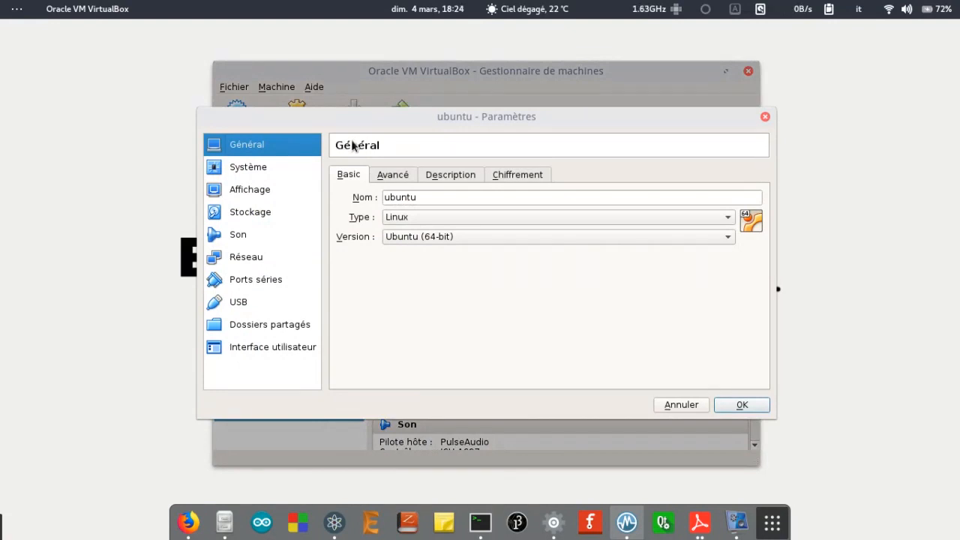
{"action": "left_click", "coordinate": [286, 204]}
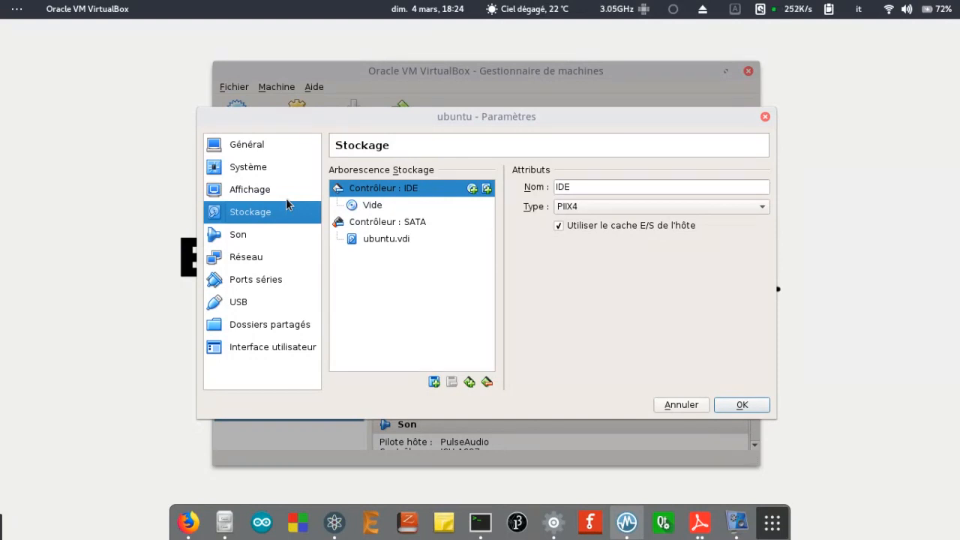
{"action": "left_click", "coordinate": [371, 206]}
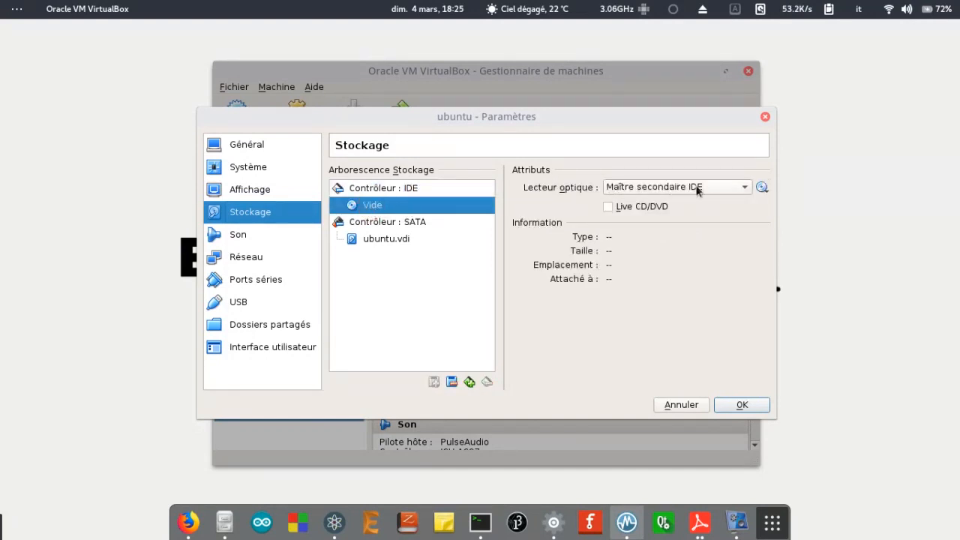
{"action": "left_click", "coordinate": [766, 190]}
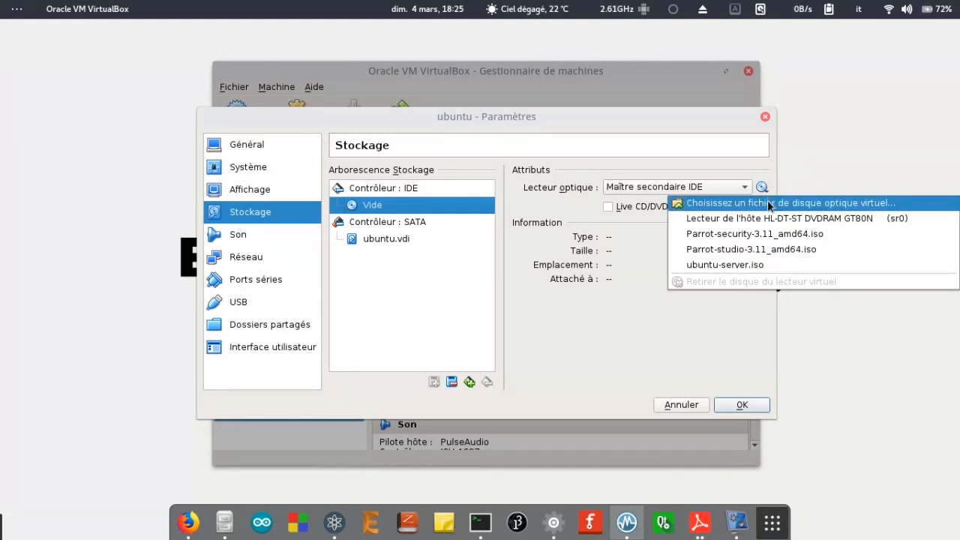
{"action": "left_click", "coordinate": [767, 200]}
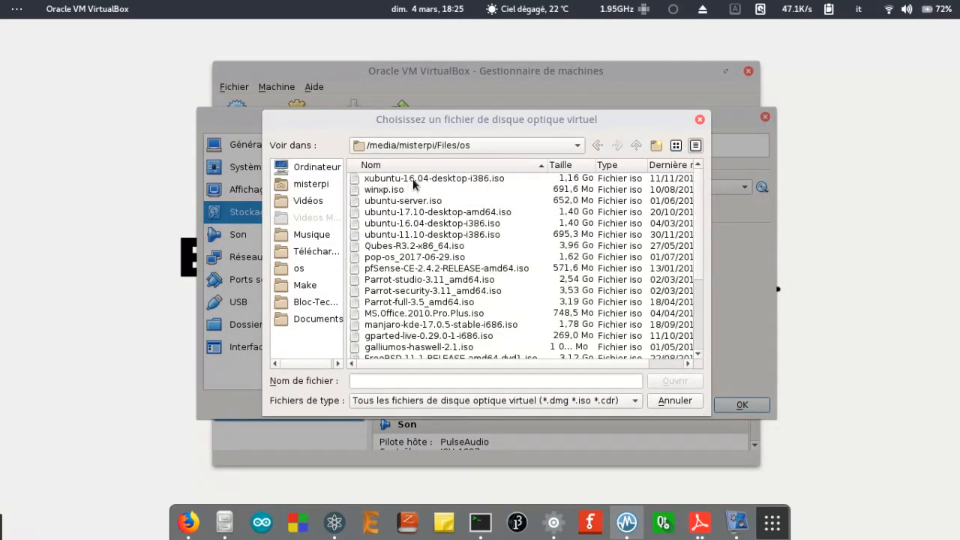
{"action": "left_click", "coordinate": [421, 212]}
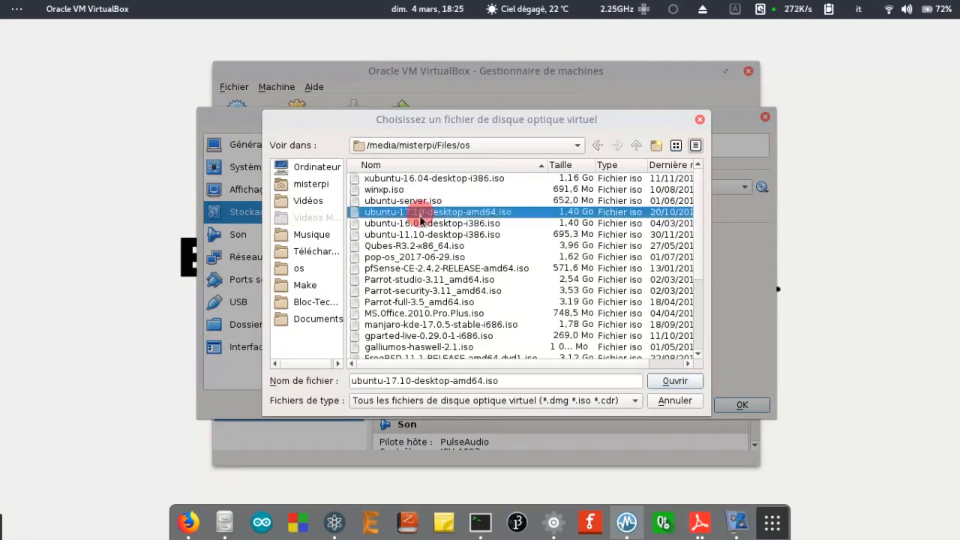
{"action": "left_click", "coordinate": [672, 382]}
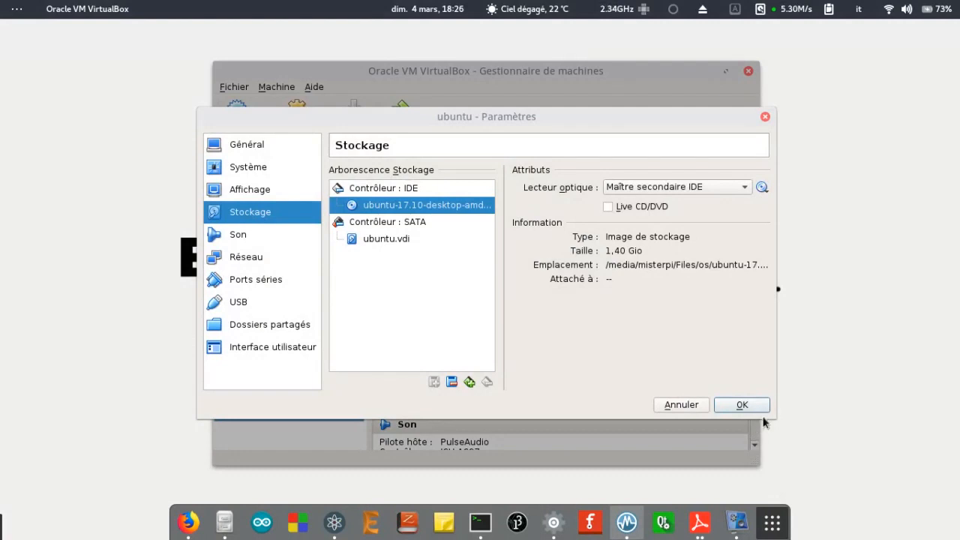
{"action": "left_click", "coordinate": [745, 405]}
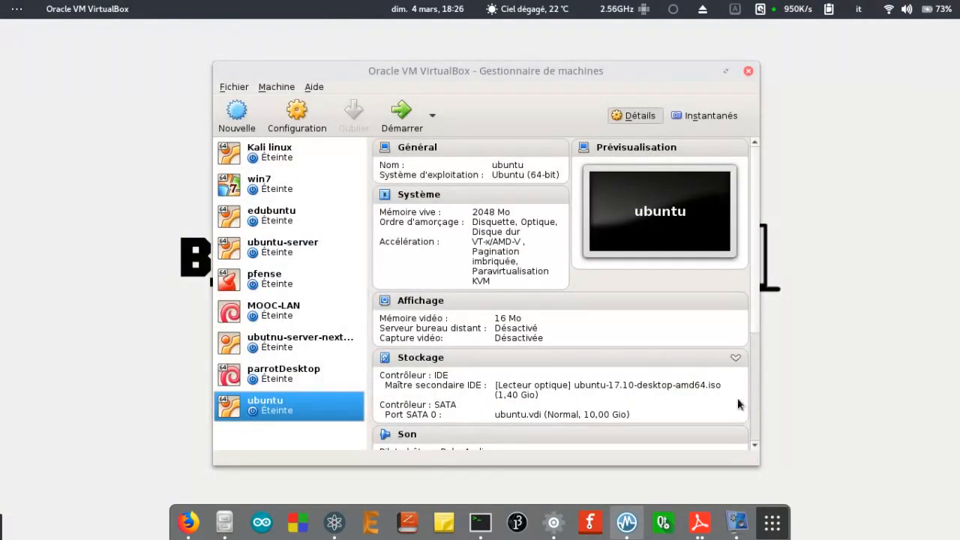
Boot the ubuntu VM and switch its window to full-screen mode.
{"action": "left_click", "coordinate": [398, 105]}
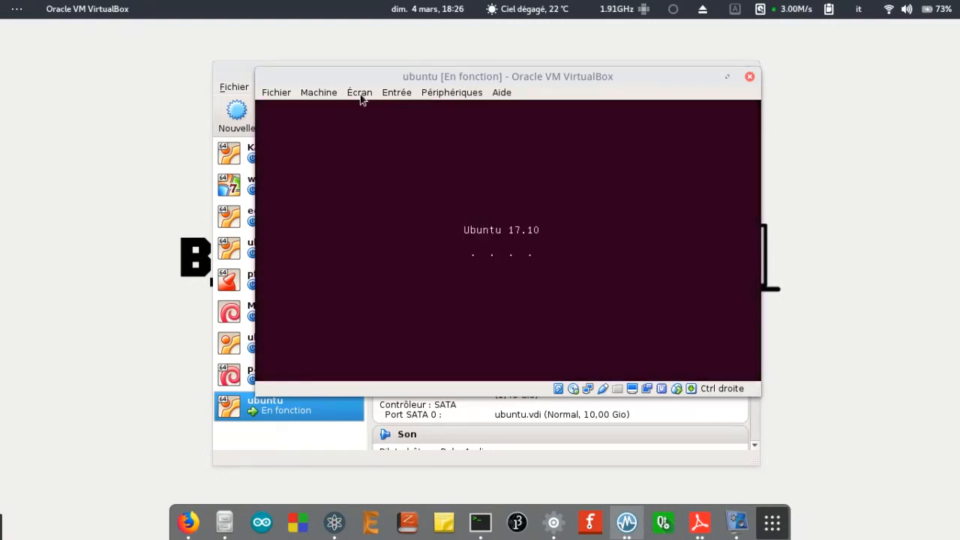
{"action": "left_click", "coordinate": [361, 96]}
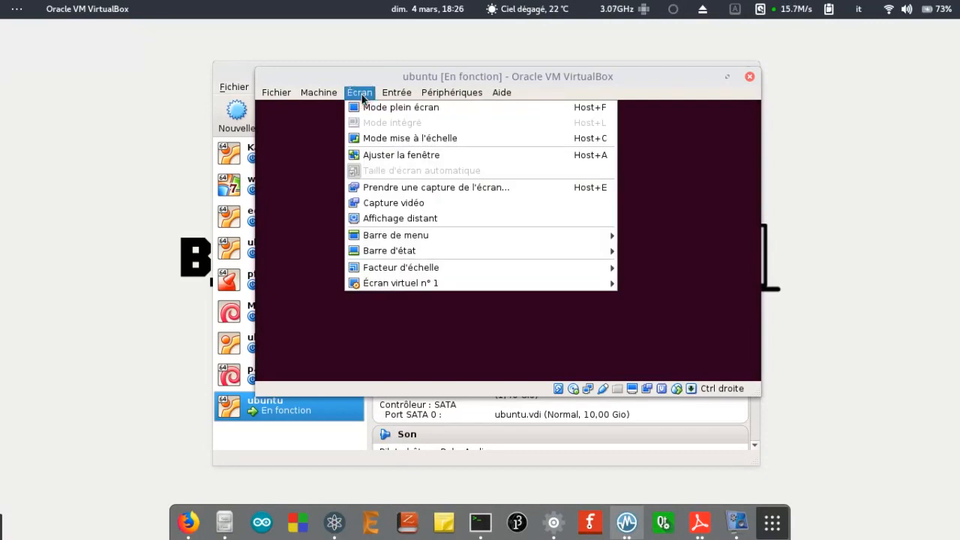
{"action": "left_click", "coordinate": [365, 109]}
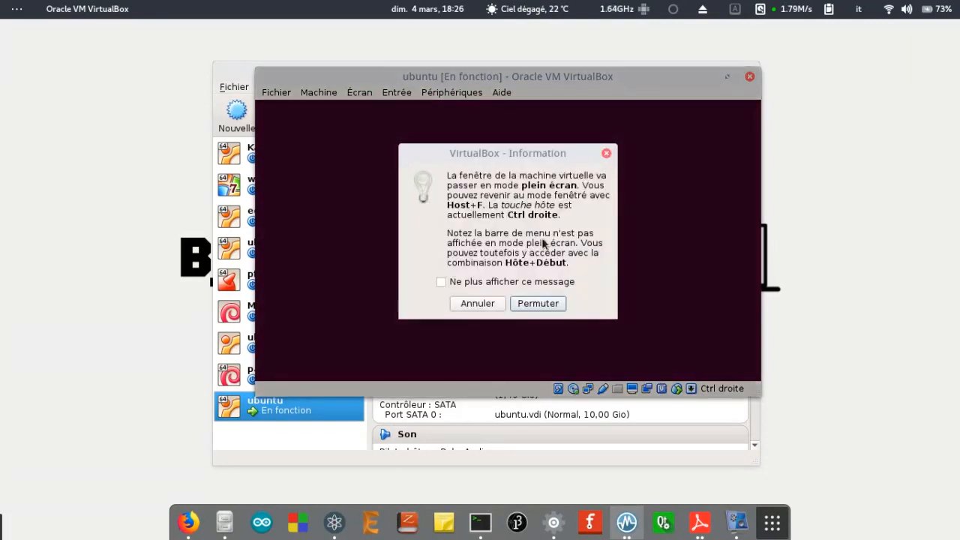
{"action": "left_click", "coordinate": [536, 303]}
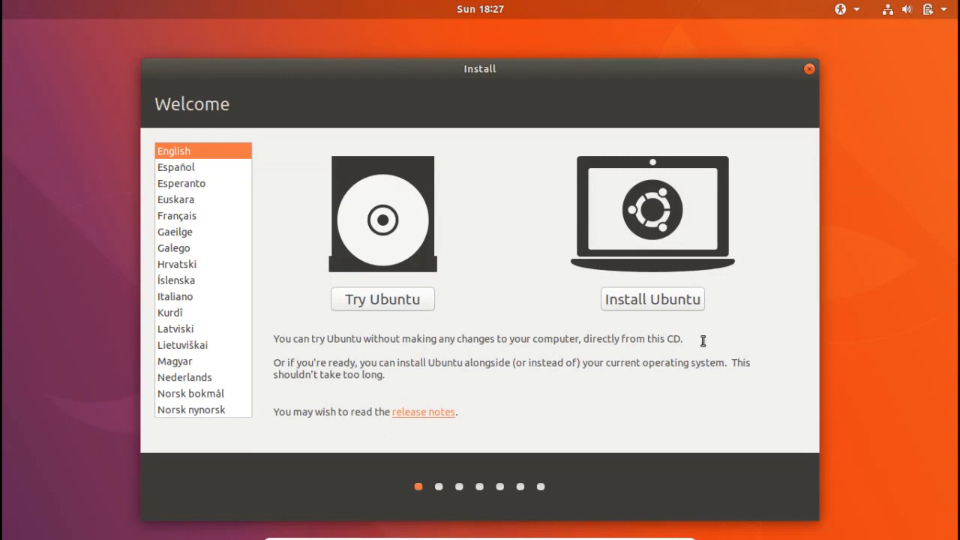
Choose Français as the installer language and begin installing Ubuntu.
{"action": "left_click", "coordinate": [737, 310]}
{"action": "left_click", "coordinate": [207, 217]}
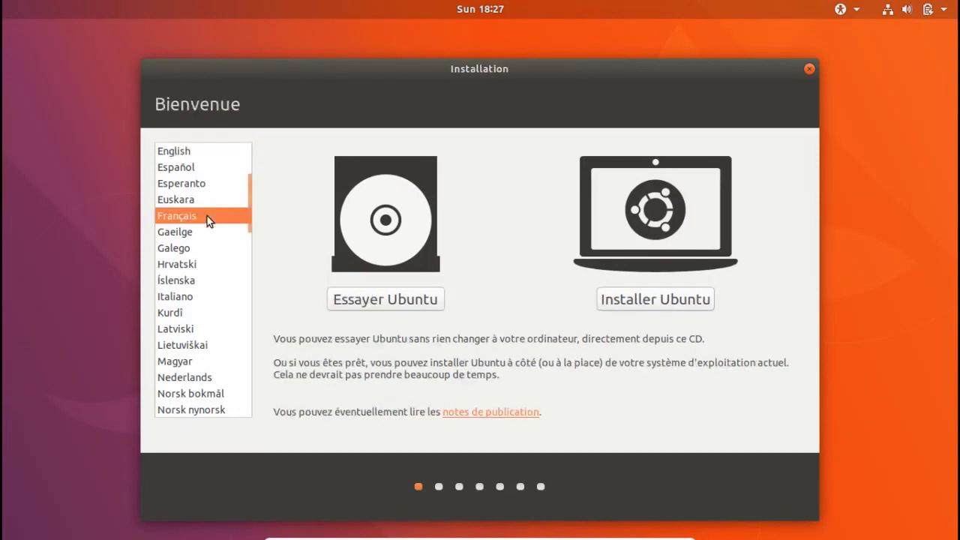
{"action": "left_click", "coordinate": [654, 299]}
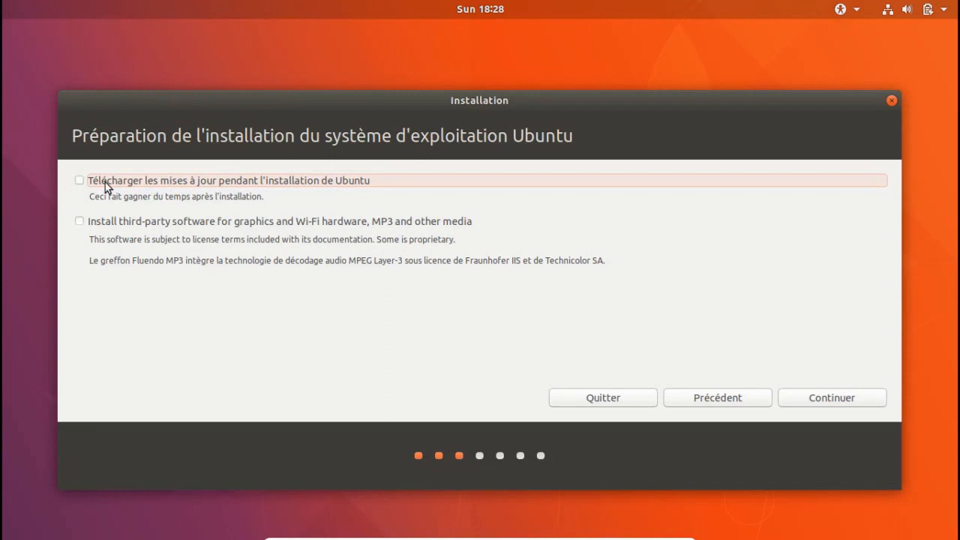
Include third-party software for graphics, Wi-Fi and media, then continue.
{"action": "left_click", "coordinate": [124, 224]}
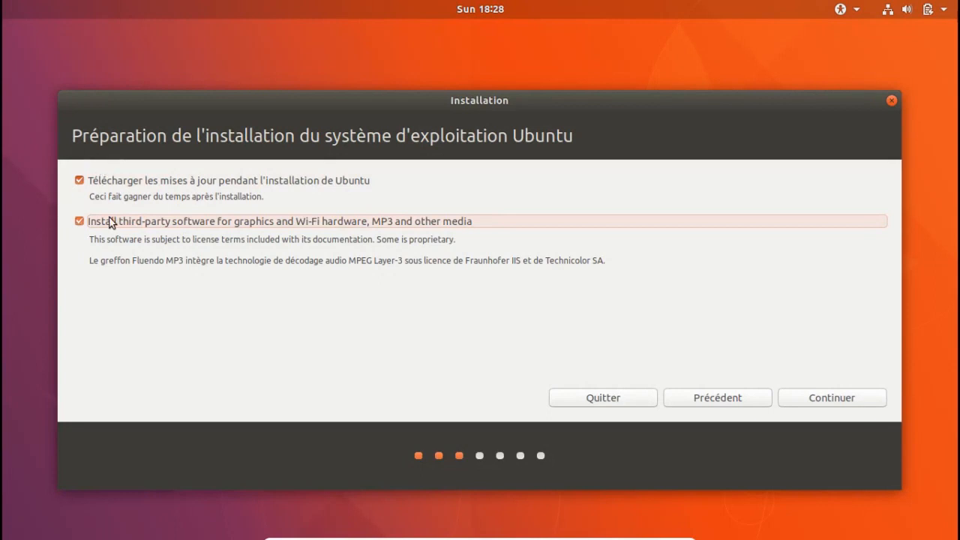
{"action": "left_click", "coordinate": [802, 403]}
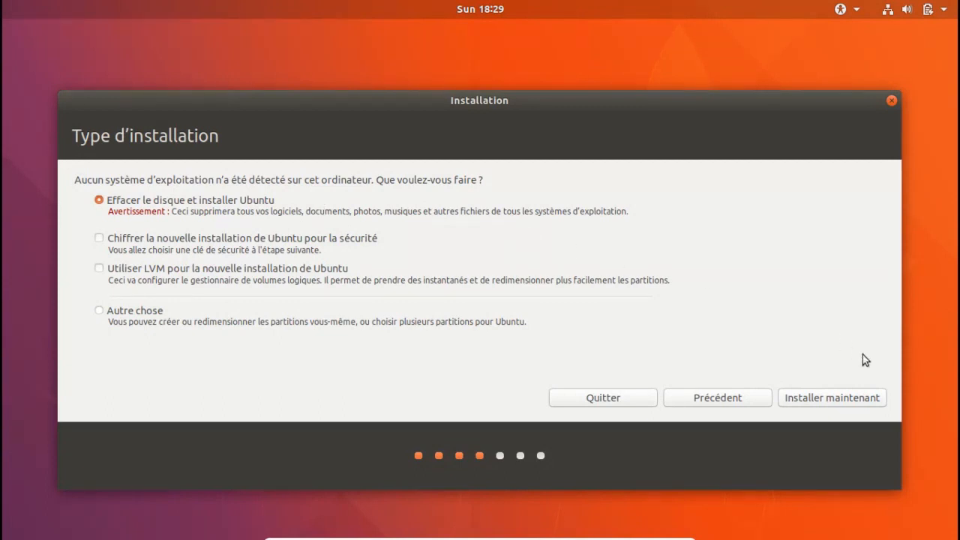
Erase the disk to install Ubuntu and confirm writing the partition changes.
{"action": "left_click", "coordinate": [851, 403]}
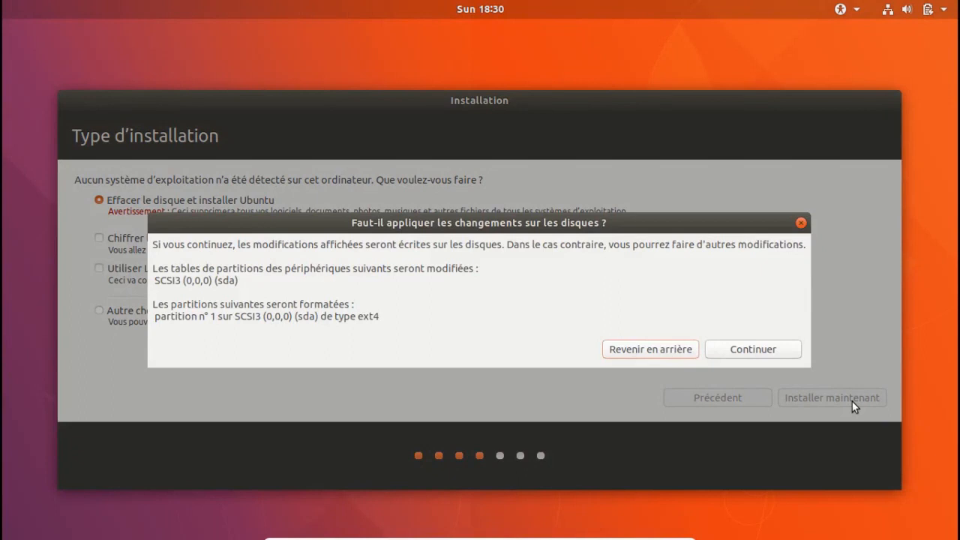
{"action": "left_click", "coordinate": [785, 349]}
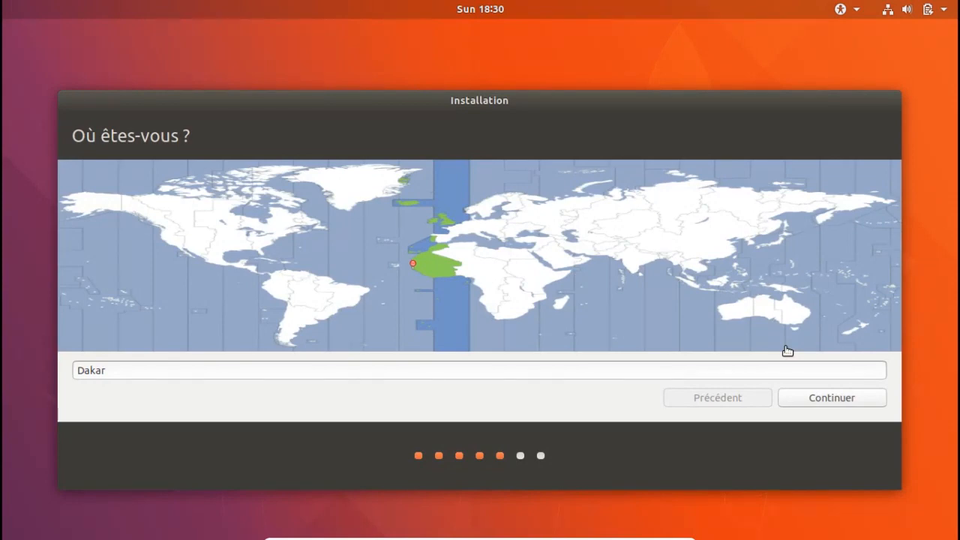
Keep Dakar as the location and set the keyboard layout to Italien.
{"action": "left_click", "coordinate": [822, 395]}
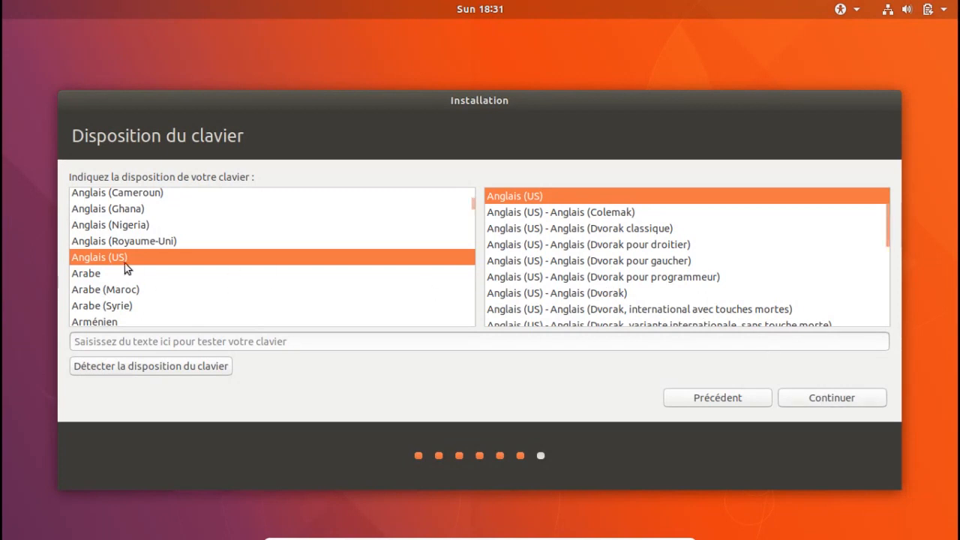
{"action": "left_click_drag", "start_coordinate": [472, 213], "coordinate": [471, 268]}
{"action": "left_click", "coordinate": [93, 279]}
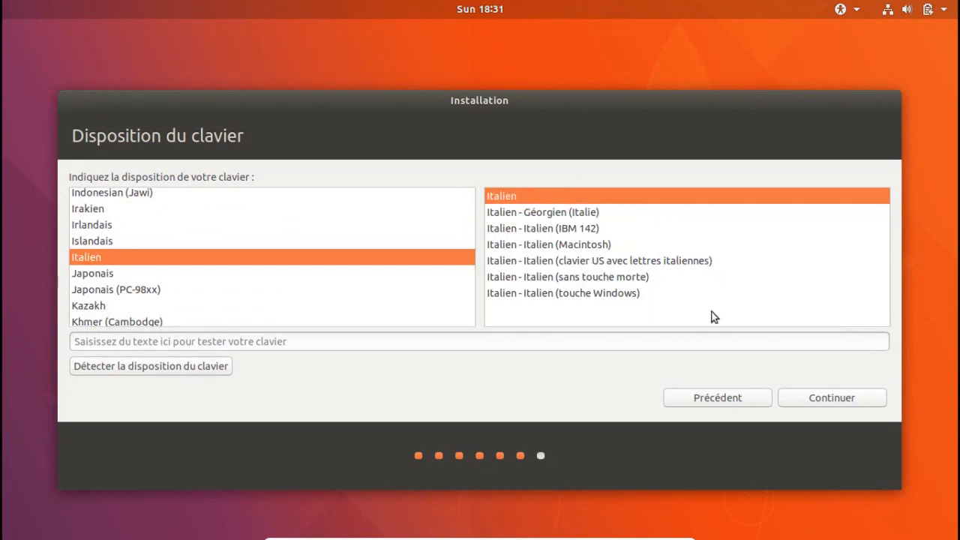
{"action": "left_click", "coordinate": [864, 404]}
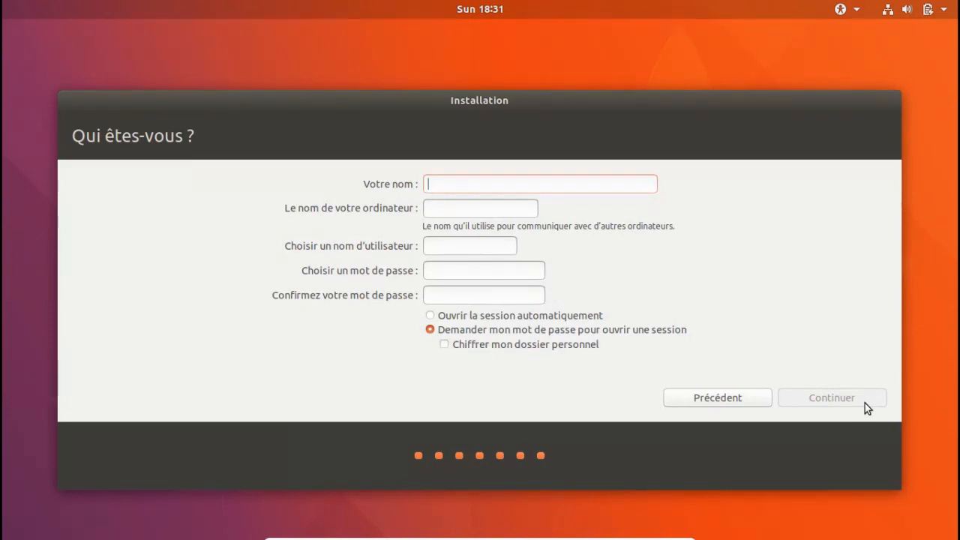
Enter pi as the user's name, shorten the computer name to pi, and enter and confirm the account password.
{"action": "type", "text": "pi"}
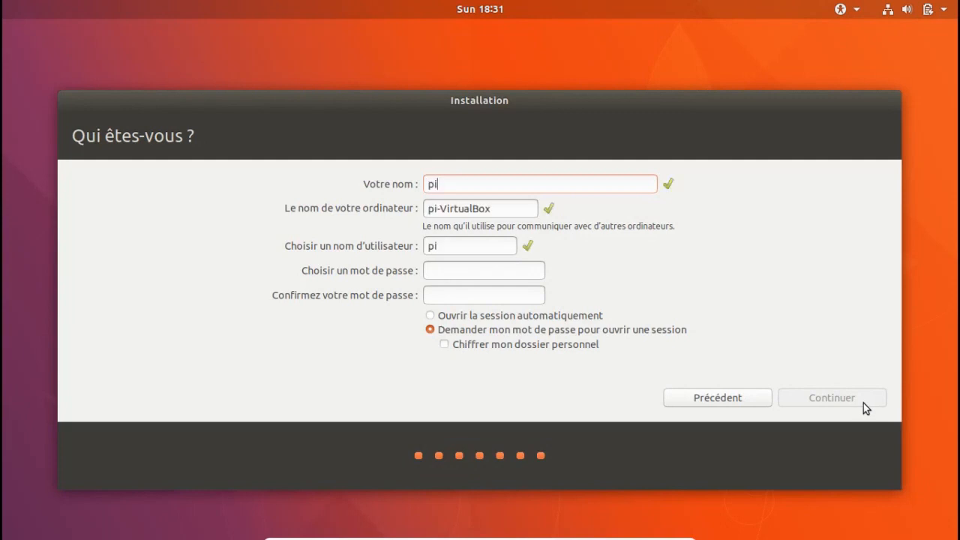
{"action": "left_click", "coordinate": [526, 212]}
{"action": "key", "text": "BackSpace"}
{"action": "key", "text": "BackSpace"}
{"action": "key", "text": "BackSpace"}
{"action": "key", "text": "BackSpace"}
{"action": "key", "text": "BackSpace"}
{"action": "key", "text": "BackSpace"}
{"action": "key", "text": "BackSpace"}
{"action": "key", "text": "BackSpace"}
{"action": "key", "text": "BackSpace"}
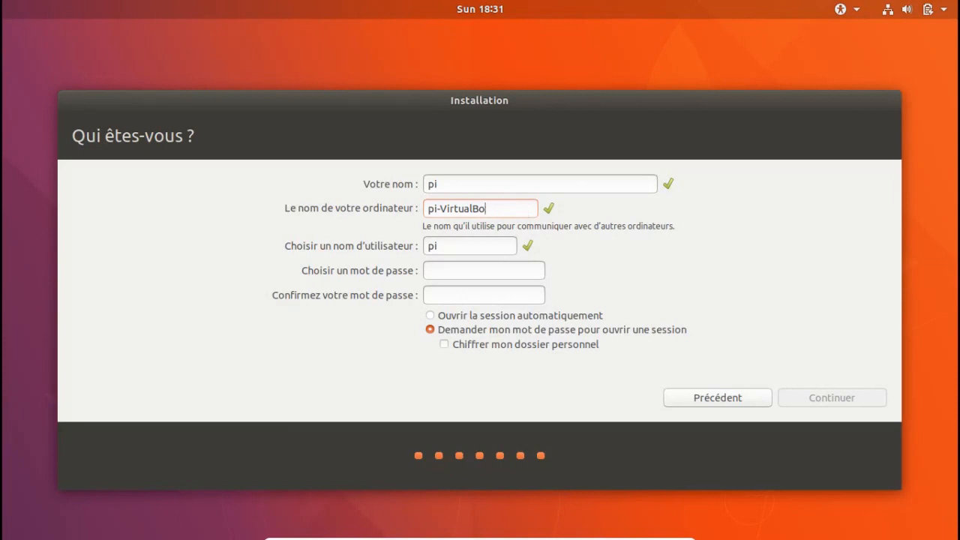
{"action": "key", "text": "BackSpace"}
{"action": "key", "text": "BackSpace"}
{"action": "left_click", "coordinate": [493, 267]}
{"action": "type", "text": "pass"}
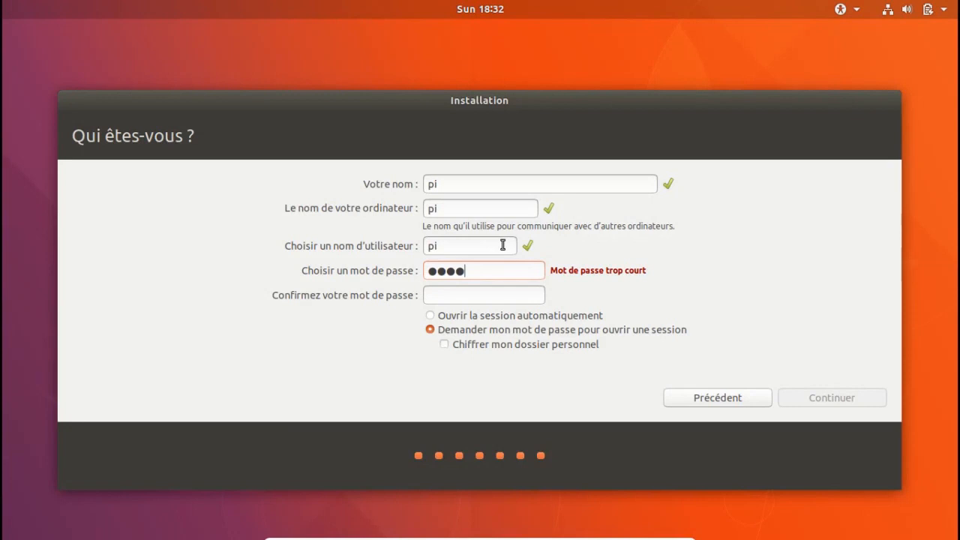
{"action": "left_click", "coordinate": [475, 293]}
{"action": "type", "text": "pass"}
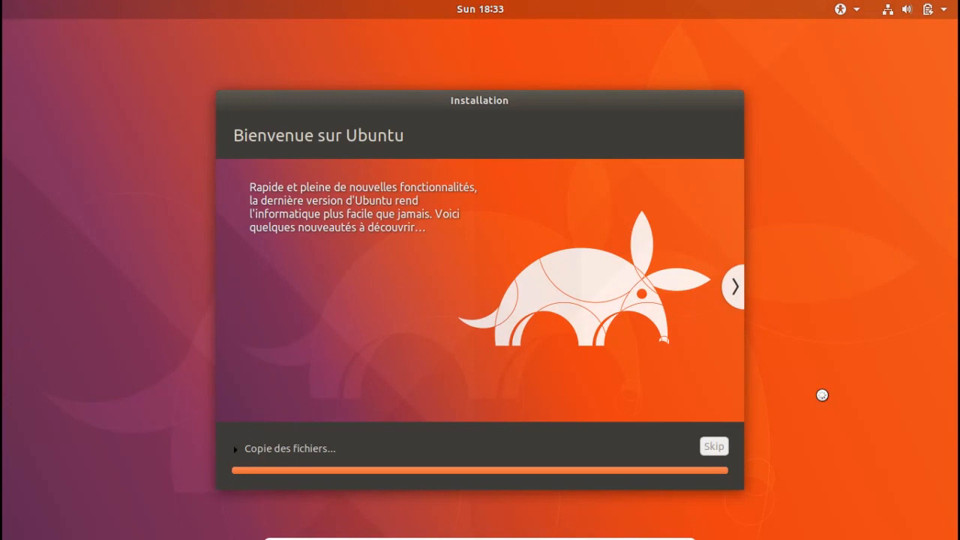
Turn off the wired network connection from the top-right system menu during installation.
{"action": "left_click", "coordinate": [891, 9]}
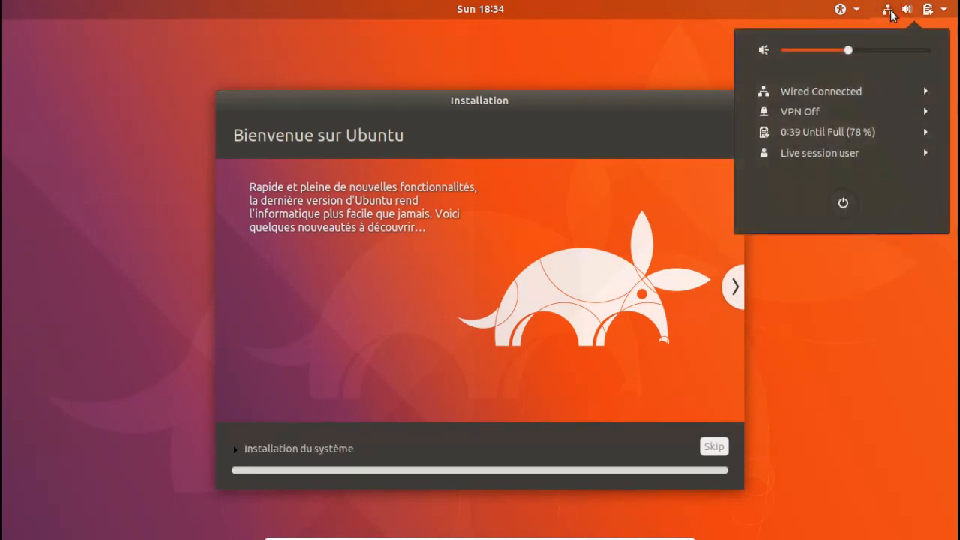
{"action": "left_click", "coordinate": [878, 91]}
{"action": "left_click", "coordinate": [877, 116]}
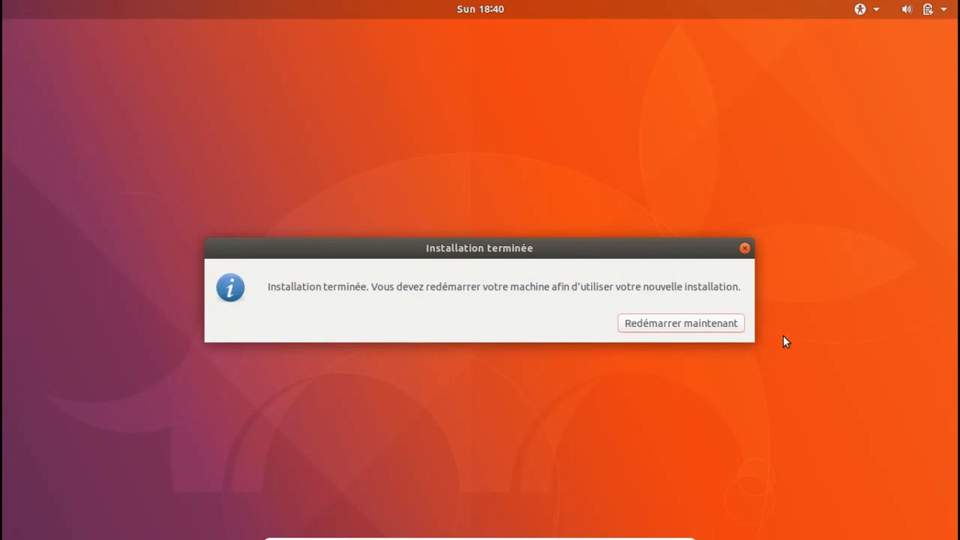
Restart now and confirm the remove-installation-medium prompt to boot the new Ubuntu.
{"action": "left_click", "coordinate": [724, 324]}
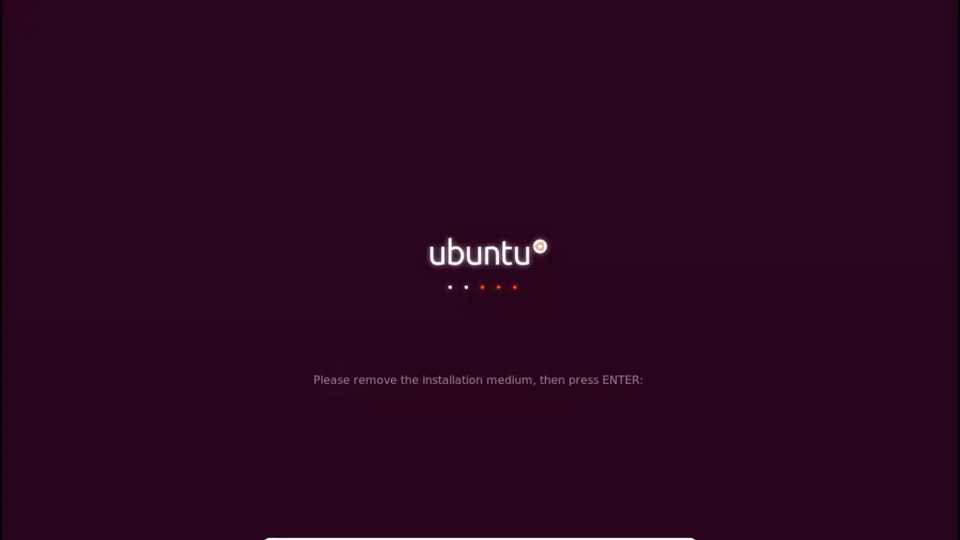
{"action": "key", "text": "Return"}
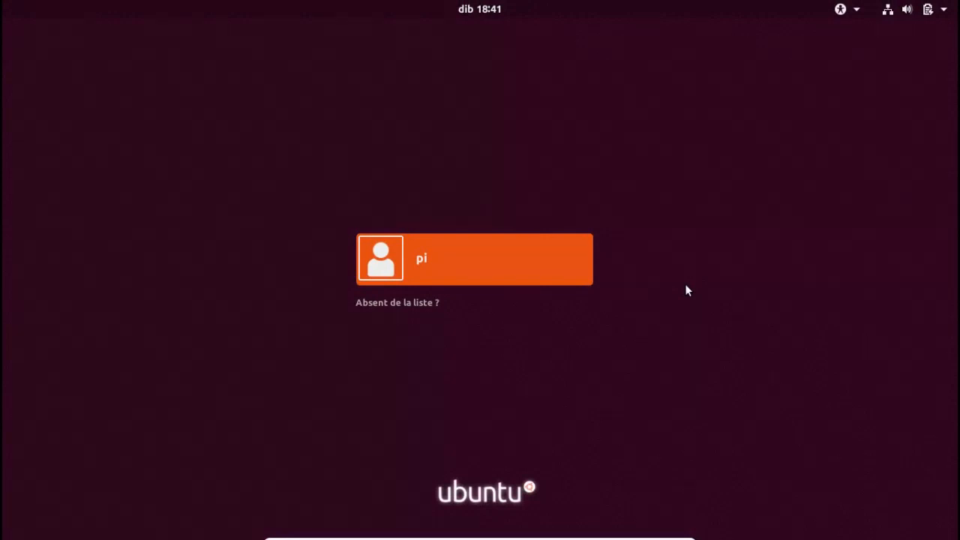
Choose the pi account, enter its password in 'Mot de passe' and sign in.
{"action": "key", "text": "Return"}
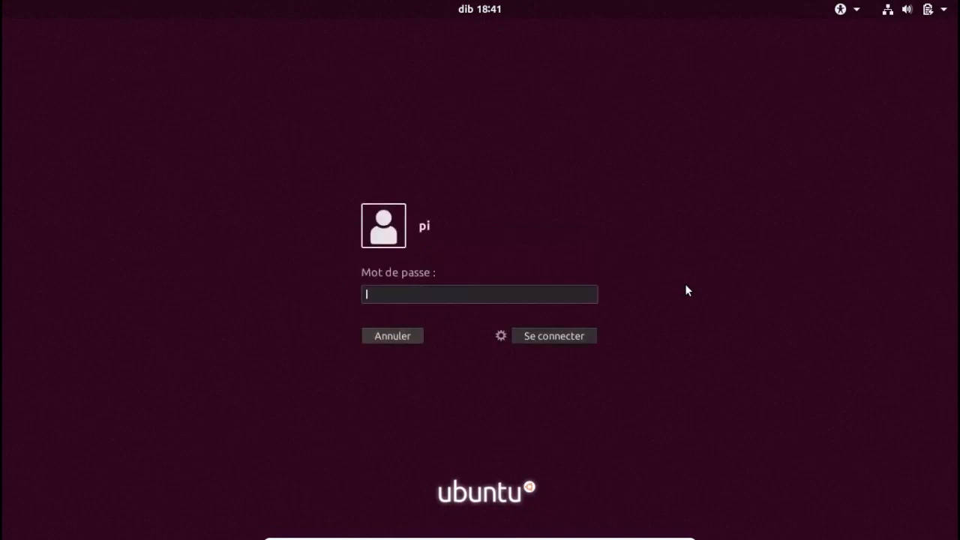
{"action": "type", "text": "****"}
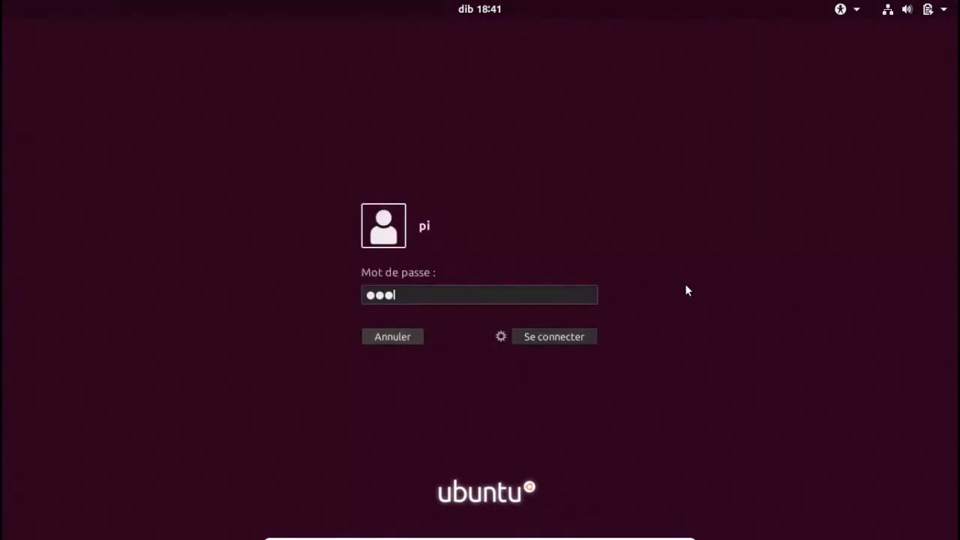
{"action": "left_click", "coordinate": [578, 340]}
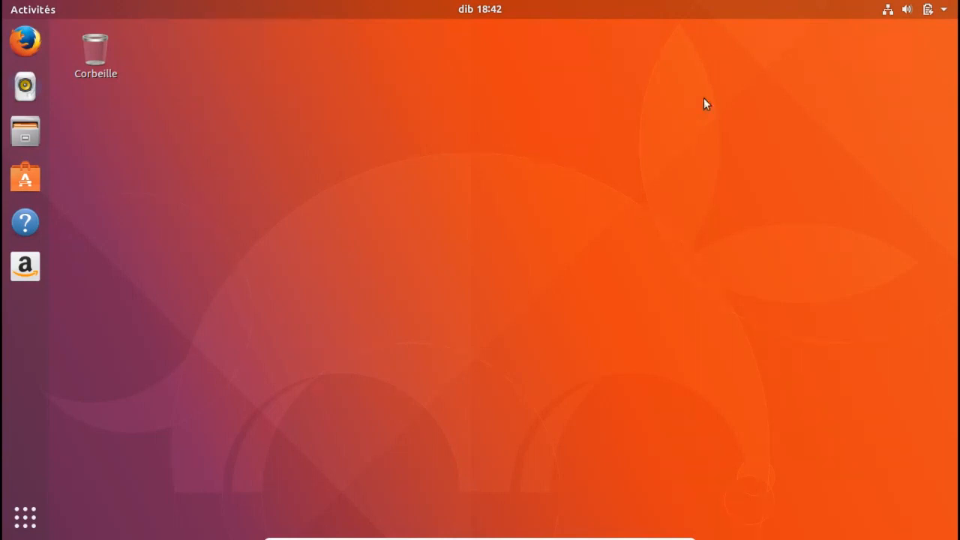
Check the 'Filaire connecté' wired connection status, then launch Firefox from the dock.
{"action": "left_click", "coordinate": [934, 9]}
{"action": "left_click", "coordinate": [883, 85]}
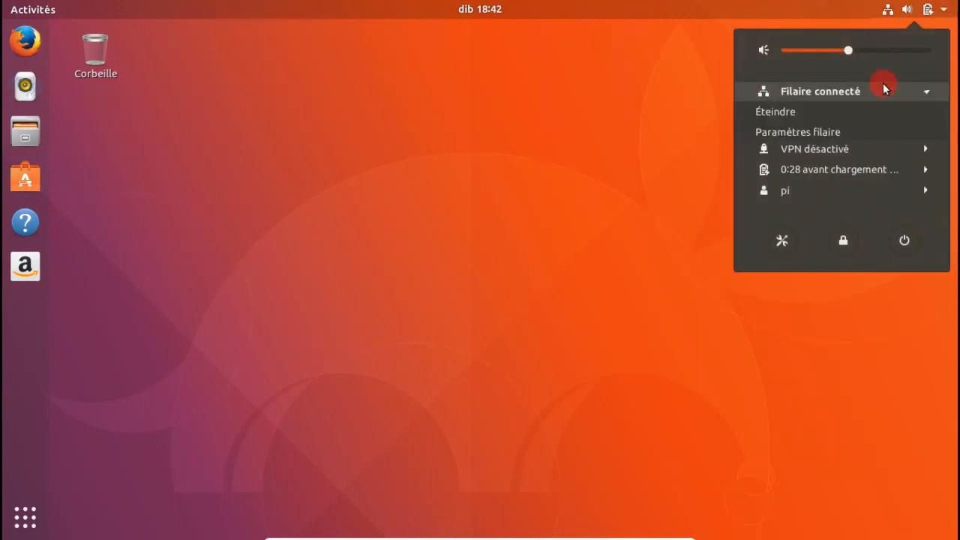
{"action": "left_click", "coordinate": [541, 143]}
{"action": "left_click", "coordinate": [18, 40]}
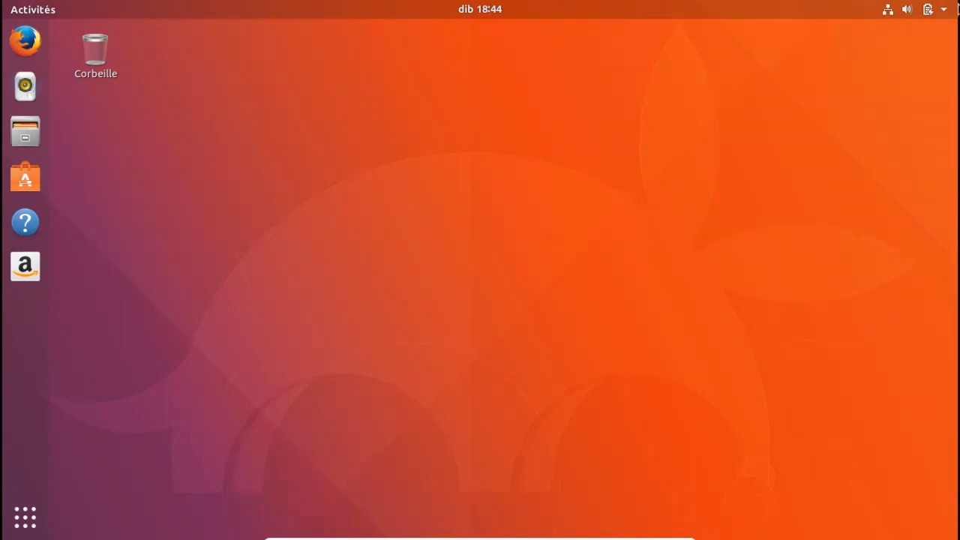
Restart the Ubuntu guest with Redémarrer from the system menu's power options.
{"action": "left_click", "coordinate": [934, 9]}
{"action": "left_click", "coordinate": [899, 193]}
{"action": "left_click", "coordinate": [513, 328]}
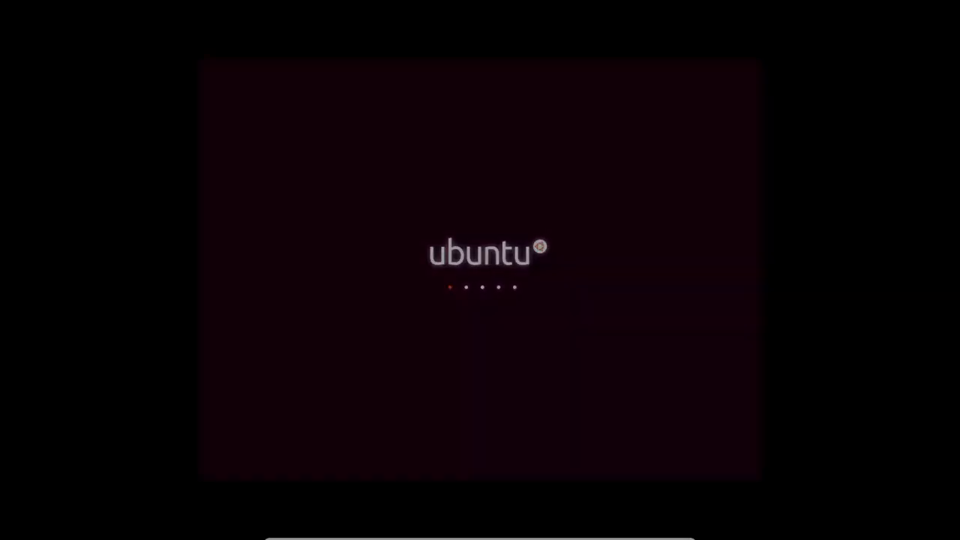